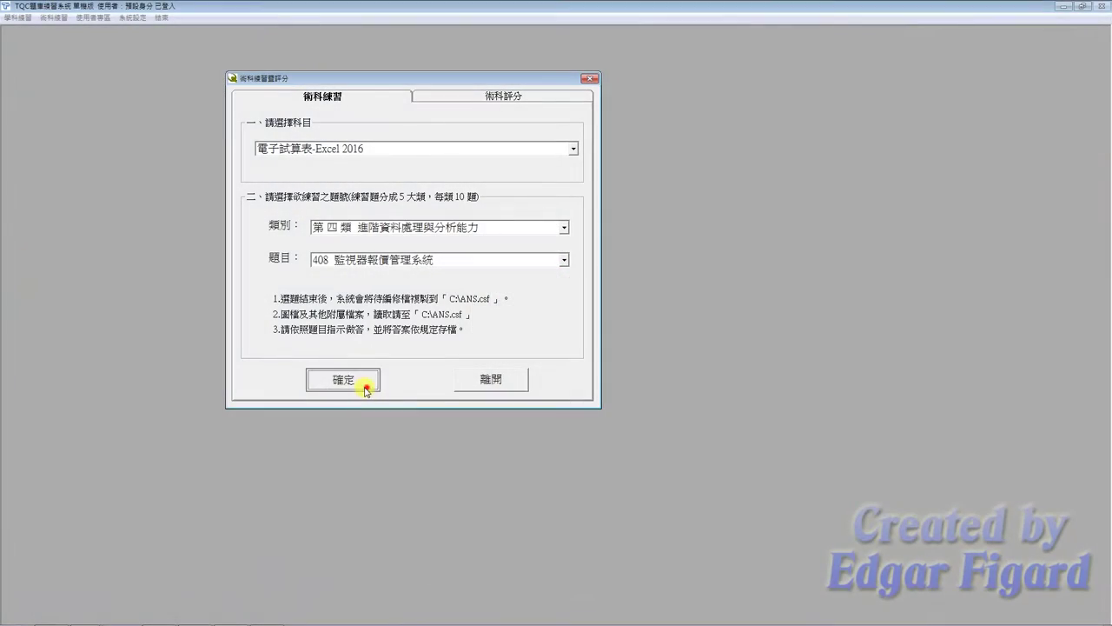
- Confirm the TQC exercise and open EXD04.xlsx from its folder in C:\ANS.csf
{"action": "left_click", "coordinate": [366, 390]}
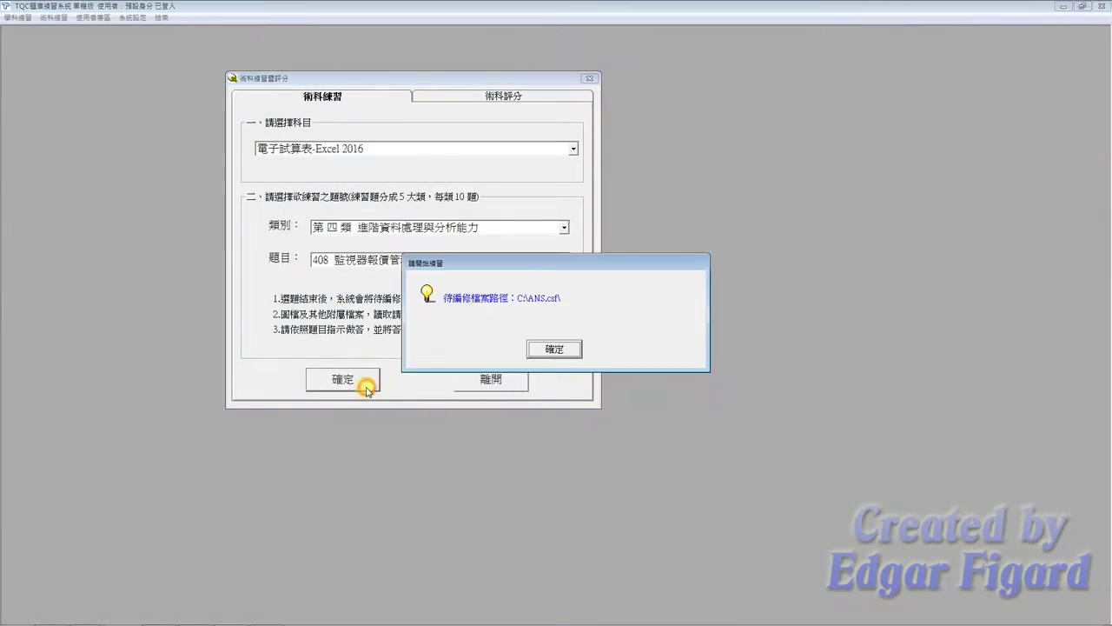
{"action": "left_click", "coordinate": [627, 349]}
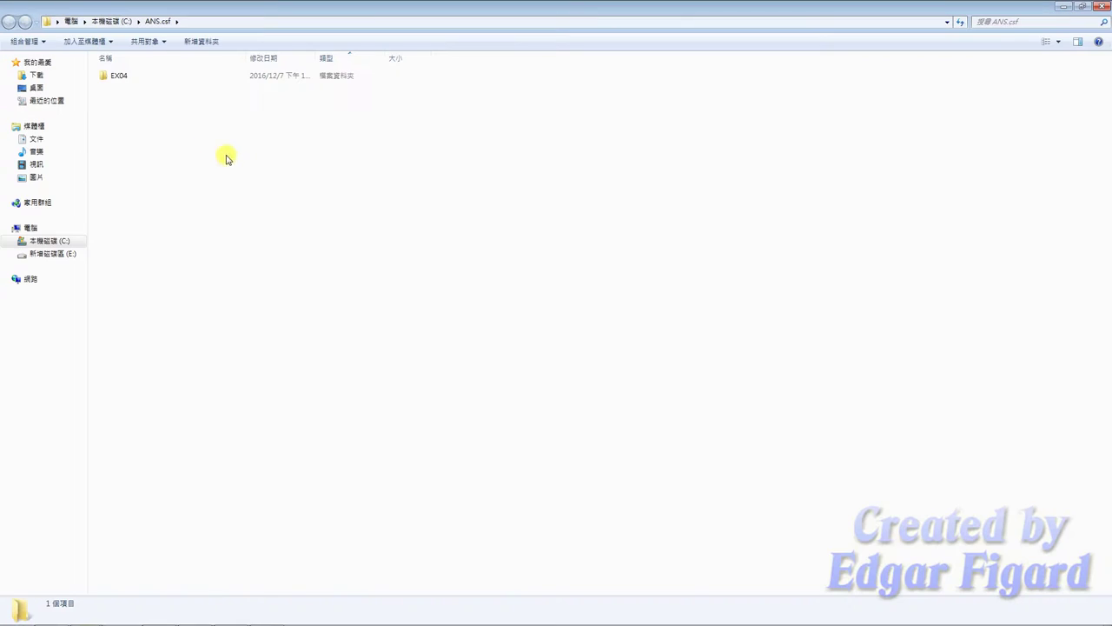
{"action": "double_click", "coordinate": [130, 76]}
{"action": "double_click", "coordinate": [130, 76]}
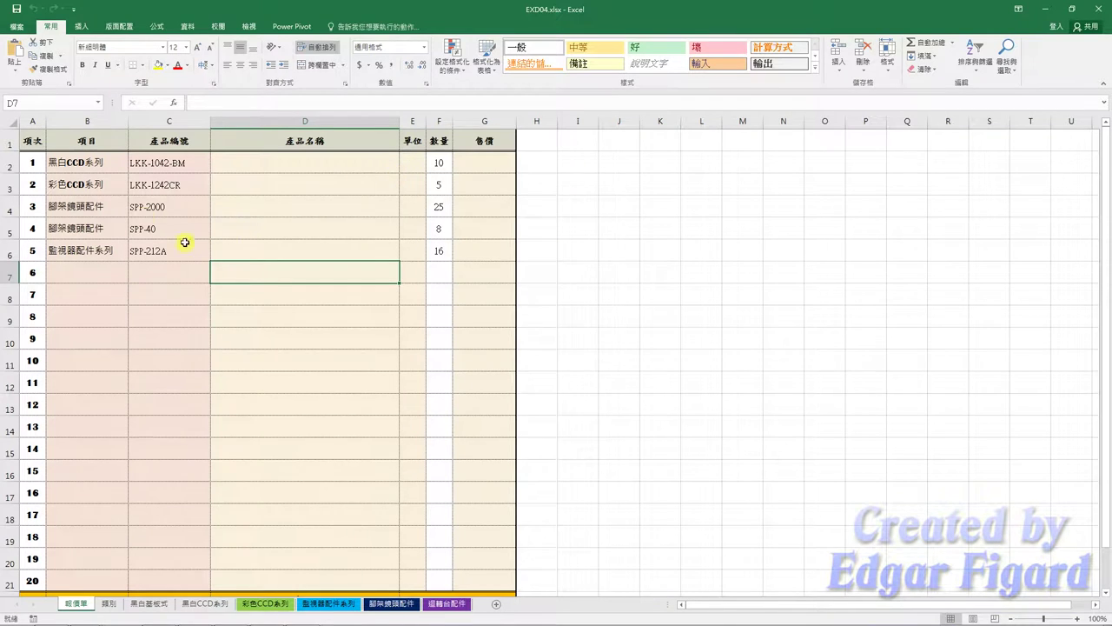
- Give B2:B21 a List data validation whose source is the defined name 類別
{"action": "left_click", "coordinate": [90, 161]}
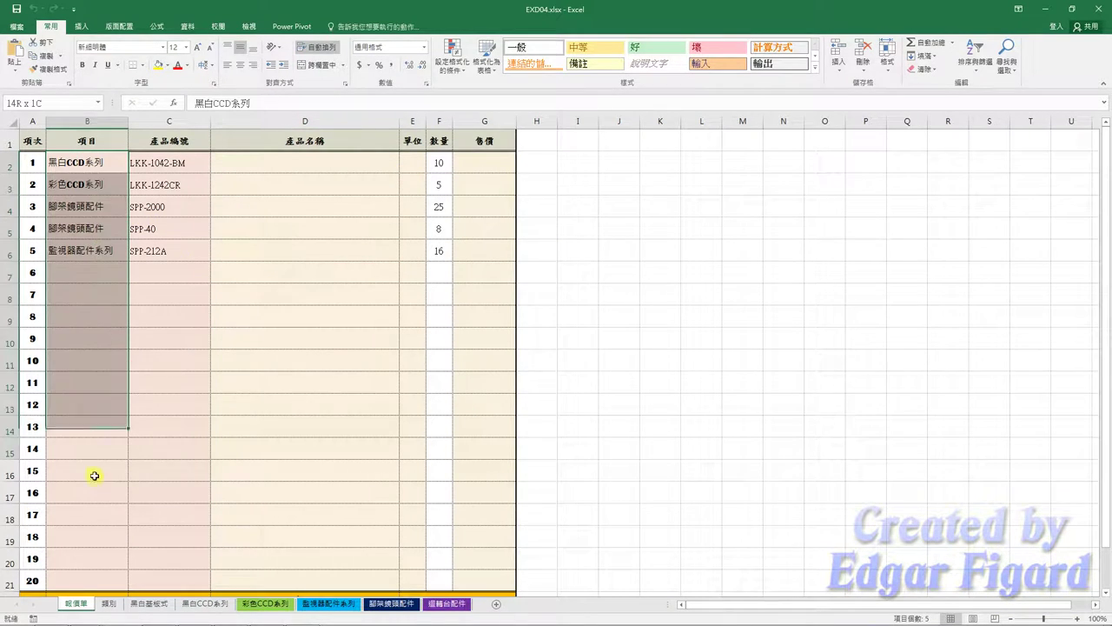
{"action": "left_click_drag", "start_coordinate": [91, 164], "coordinate": [96, 578]}
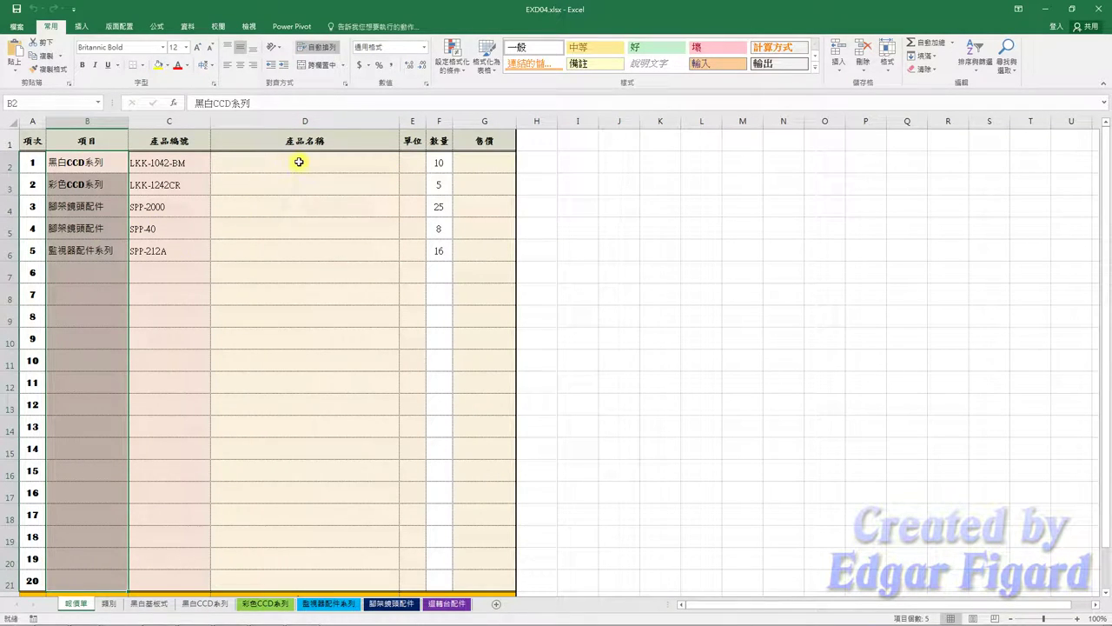
{"action": "left_click", "coordinate": [187, 26]}
{"action": "left_click", "coordinate": [569, 76]}
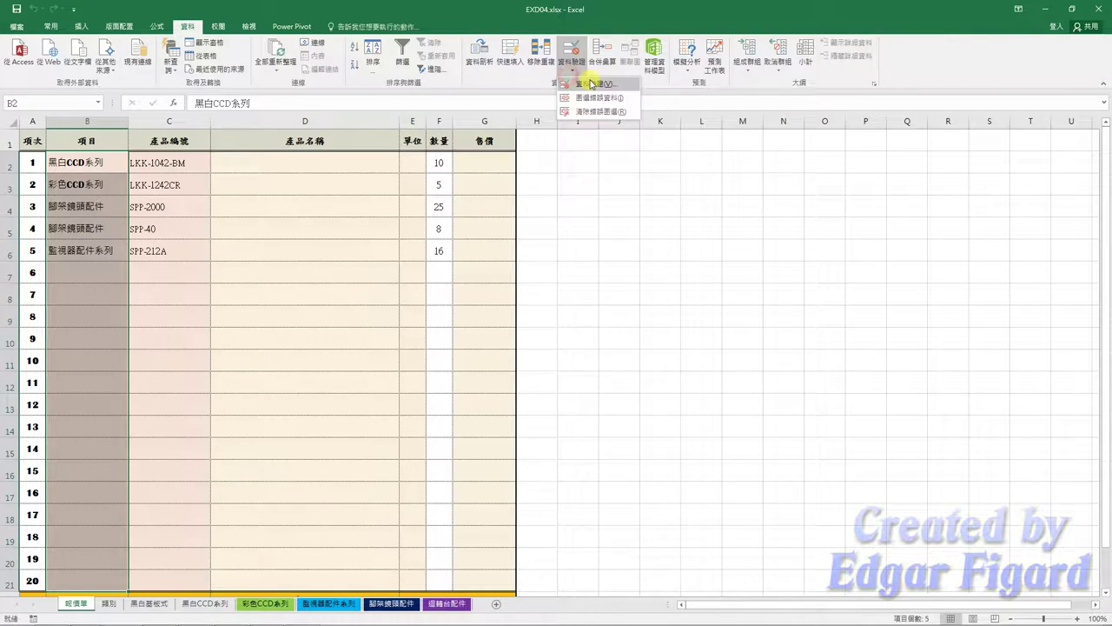
{"action": "left_click", "coordinate": [577, 83]}
{"action": "left_click", "coordinate": [536, 269]}
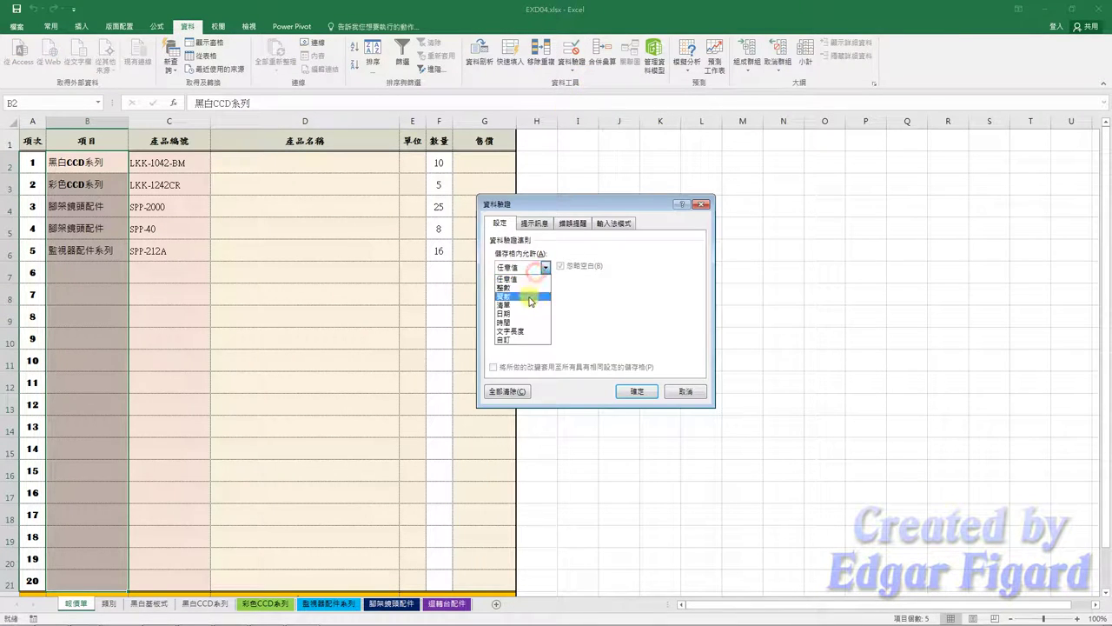
{"action": "left_click", "coordinate": [532, 305]}
{"action": "left_click", "coordinate": [530, 323]}
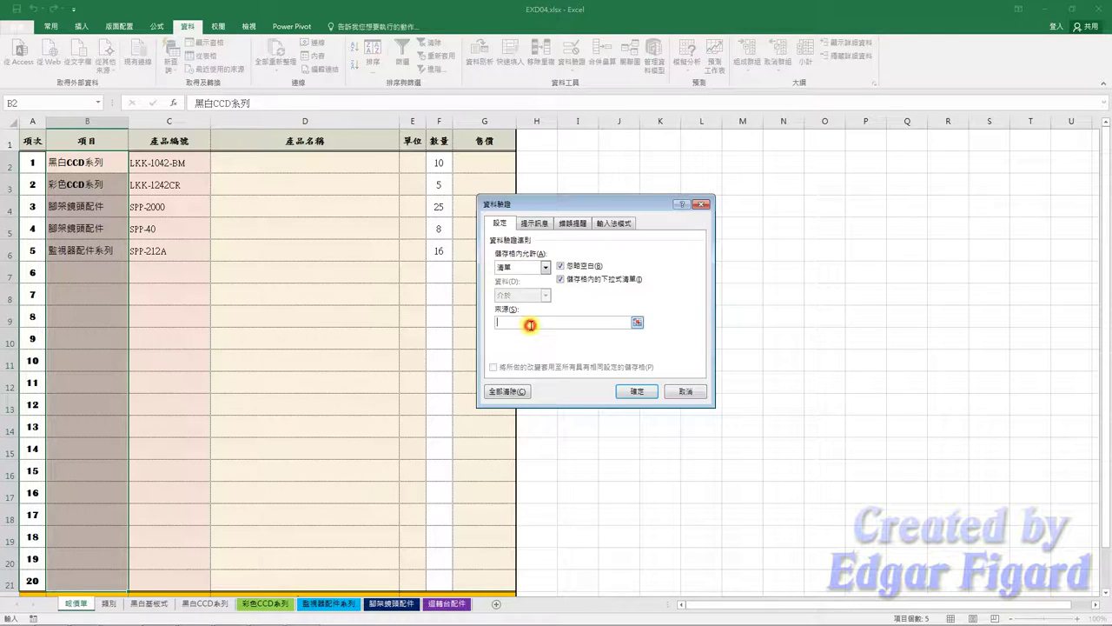
{"action": "left_click", "coordinate": [162, 27]}
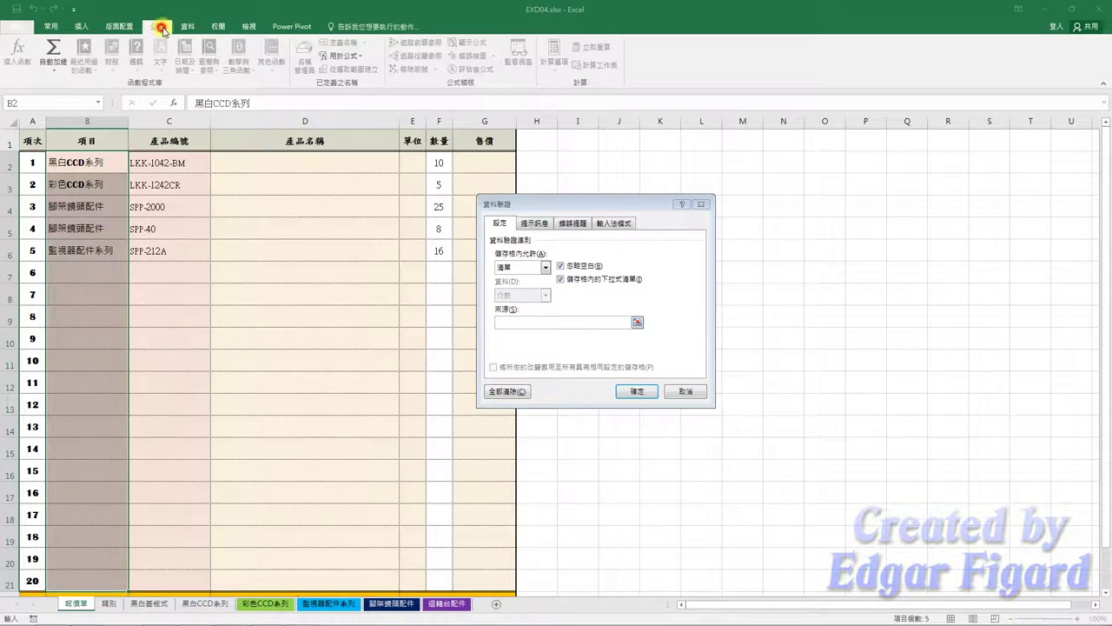
{"action": "left_click", "coordinate": [346, 56]}
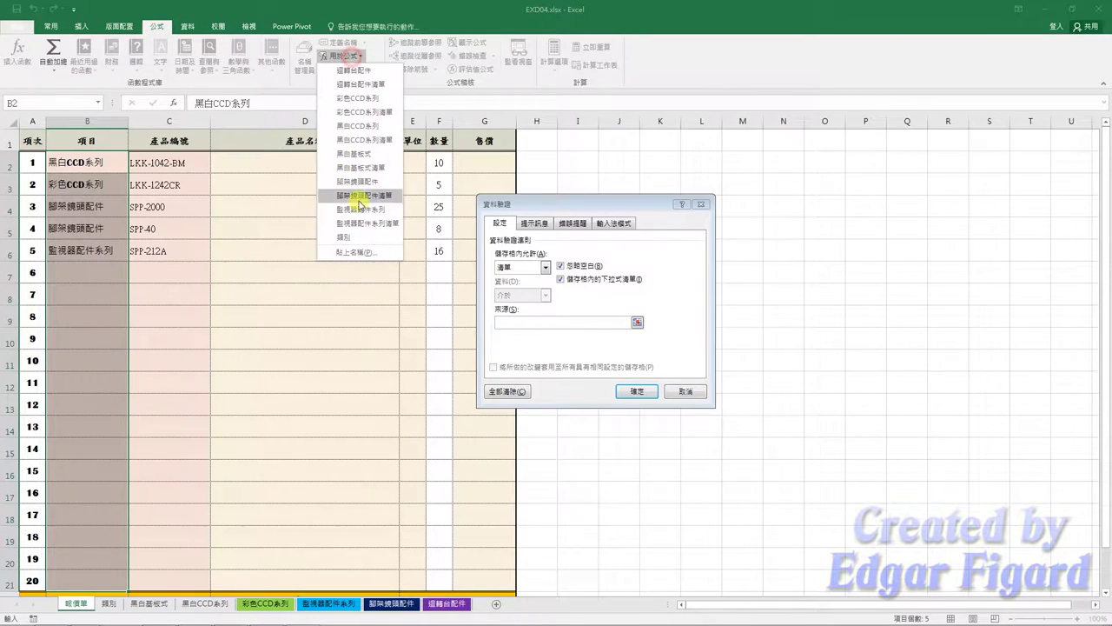
{"action": "left_click", "coordinate": [357, 238]}
{"action": "left_click", "coordinate": [637, 392]}
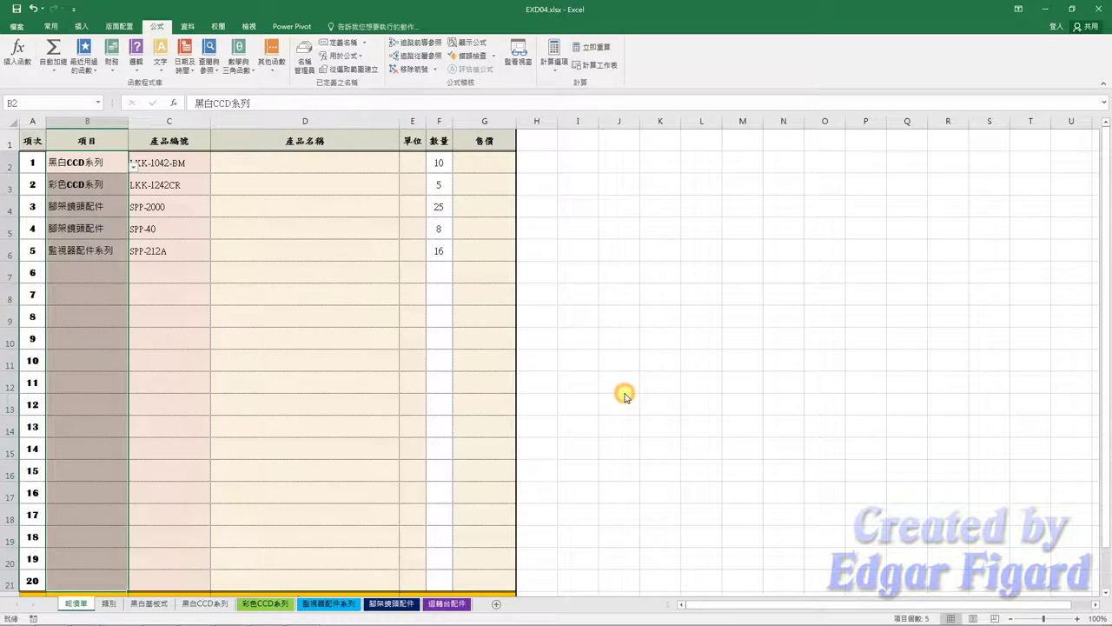
- Select C2:C21 and set its data validation to allow a List
{"action": "left_click_drag", "start_coordinate": [181, 162], "coordinate": [181, 578]}
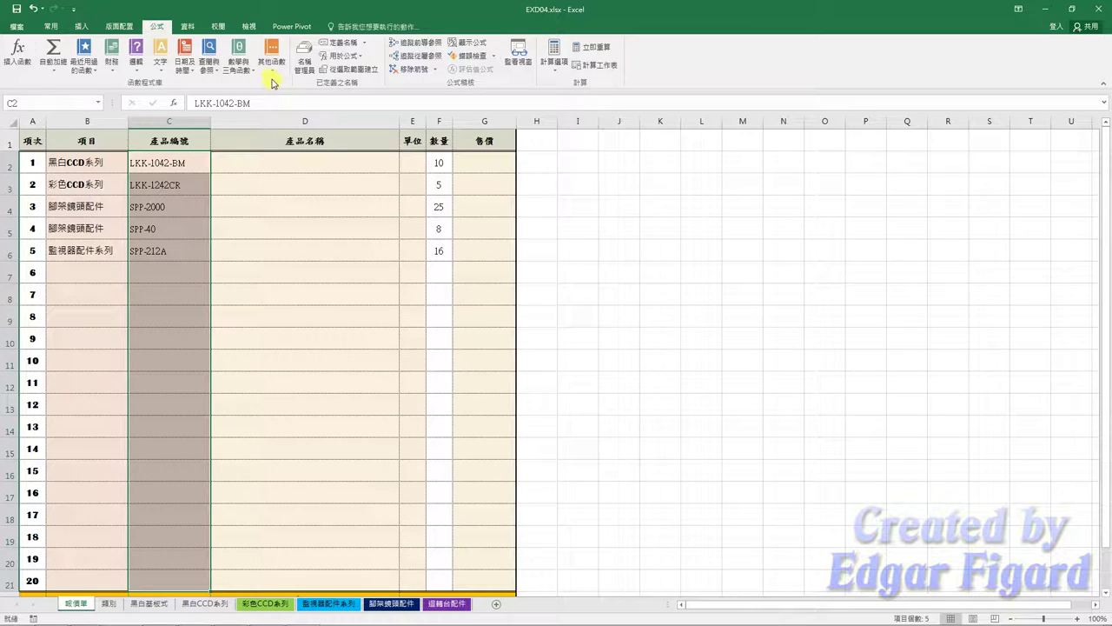
{"action": "left_click", "coordinate": [194, 28]}
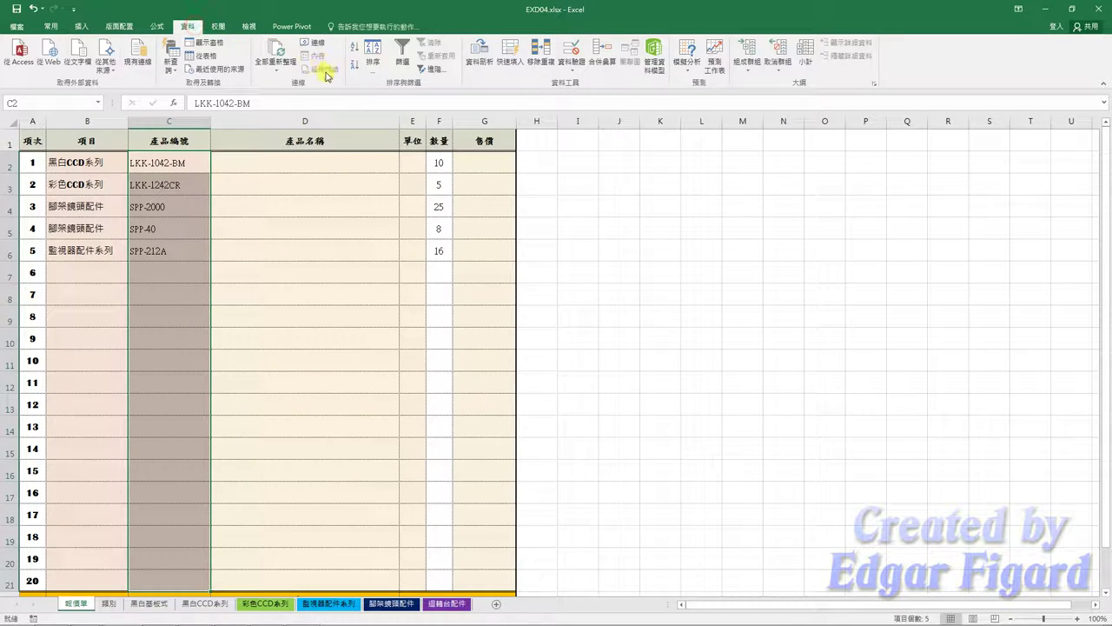
{"action": "left_click", "coordinate": [571, 66]}
{"action": "left_click", "coordinate": [580, 84]}
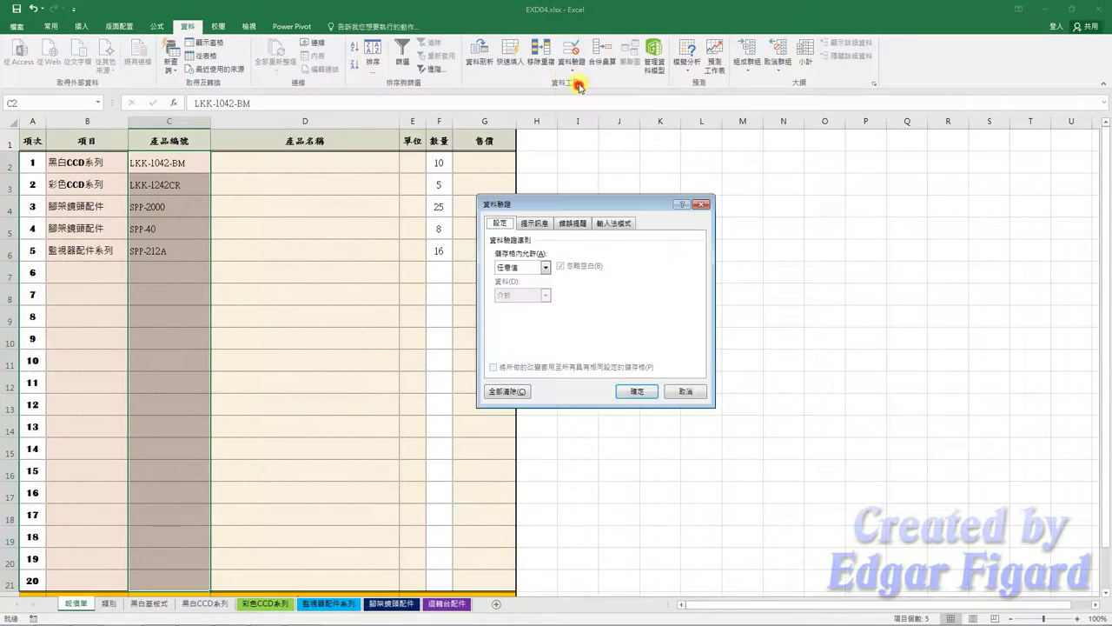
{"action": "left_click", "coordinate": [541, 267]}
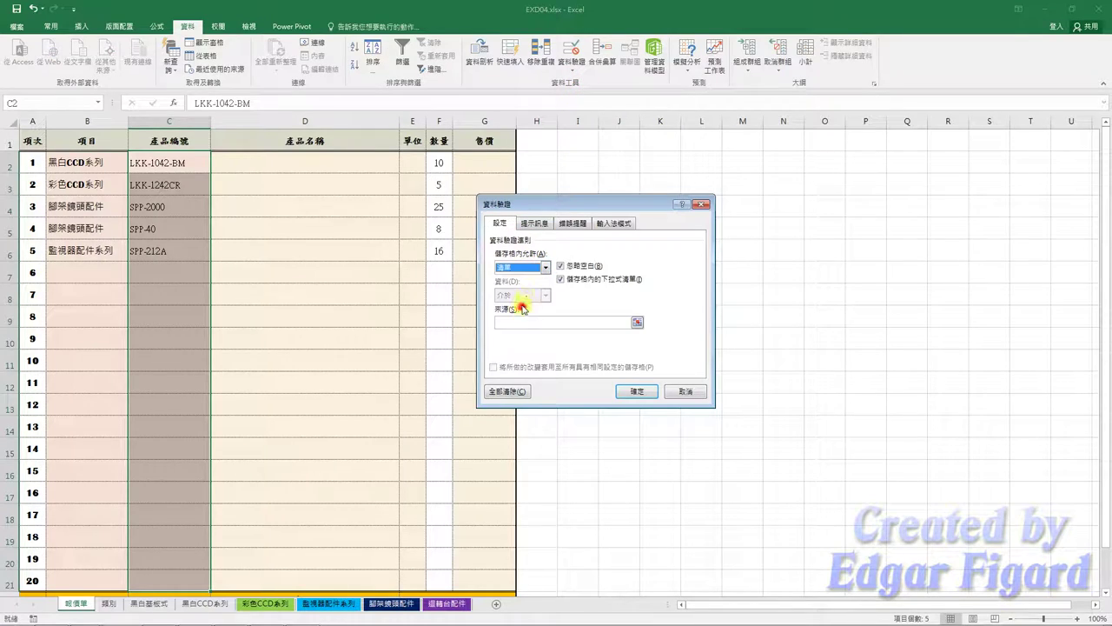
{"action": "left_click", "coordinate": [524, 309]}
{"action": "left_click", "coordinate": [541, 322]}
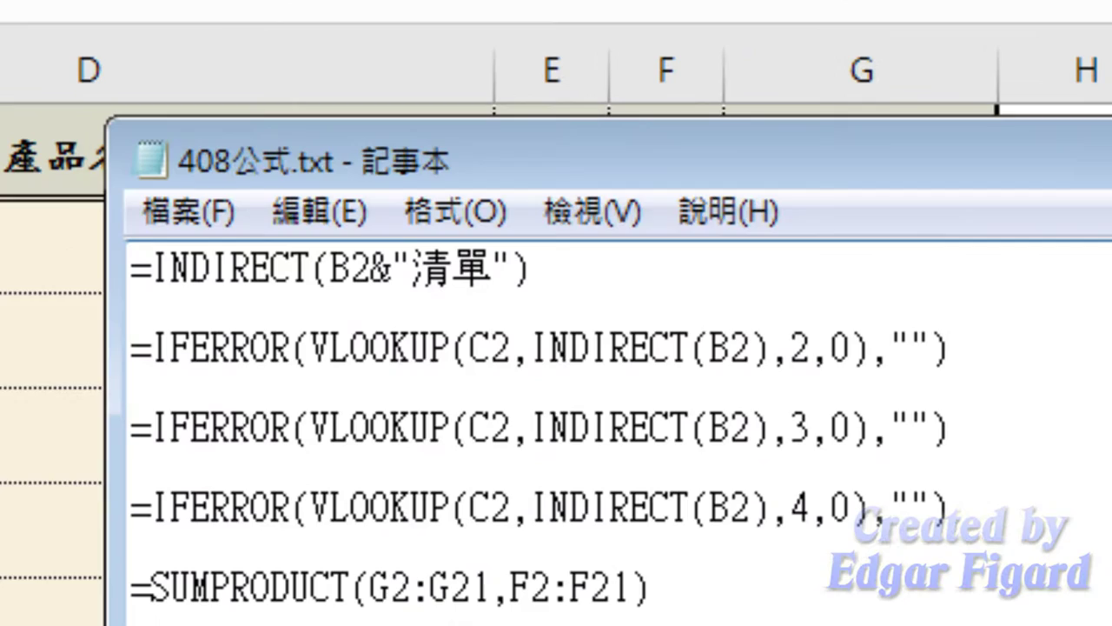
- Use =INDIRECT(B2&"清單"), copied from the notes, as the list source and confirm
{"action": "mouse_move", "coordinate": [126, 270]}
{"action": "left_mouse_down"}
{"action": "mouse_move", "coordinate": [560, 269]}
{"action": "mouse_move", "coordinate": [130, 270]}
{"action": "left_mouse_up"}
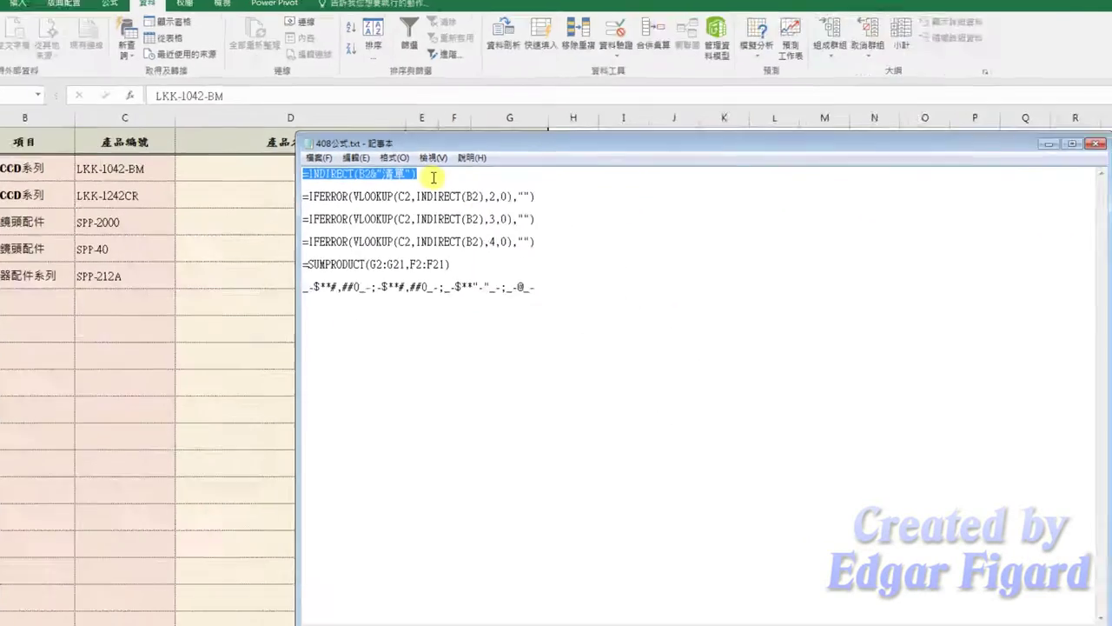
{"action": "key", "text": "ctrl+c"}
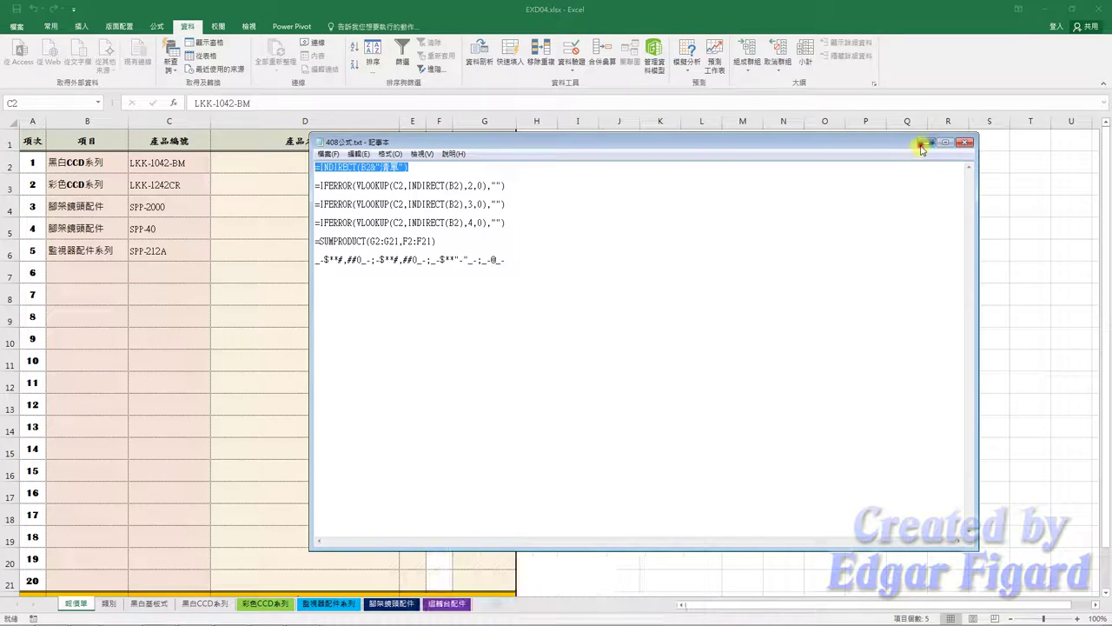
{"action": "left_click", "coordinate": [925, 142]}
{"action": "left_click", "coordinate": [528, 326]}
{"action": "key", "text": "ctrl+v"}
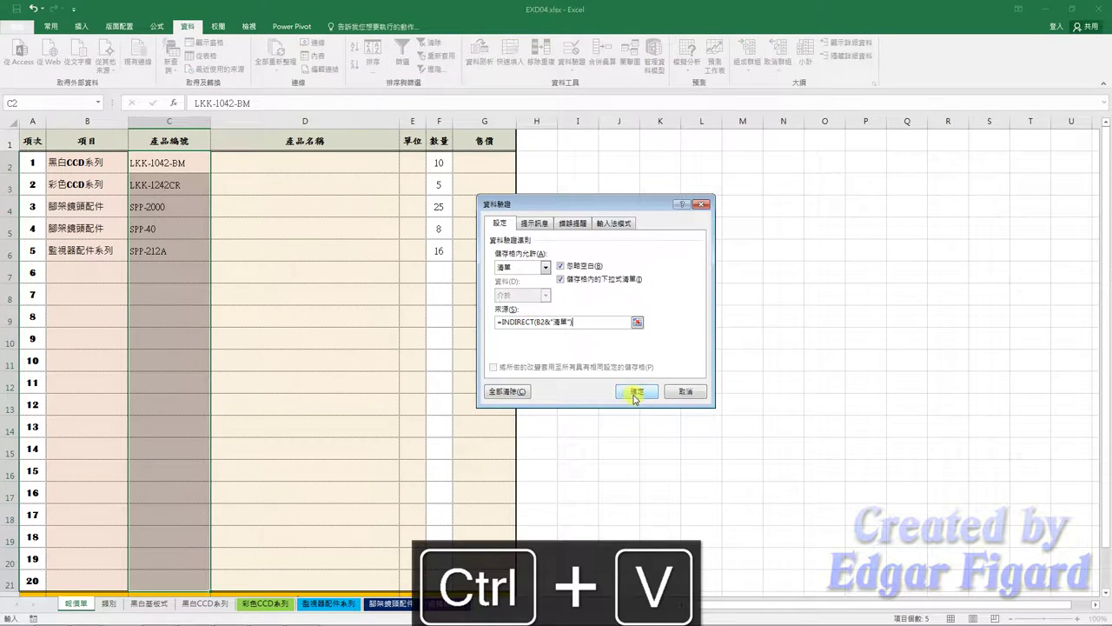
{"action": "left_click", "coordinate": [637, 392]}
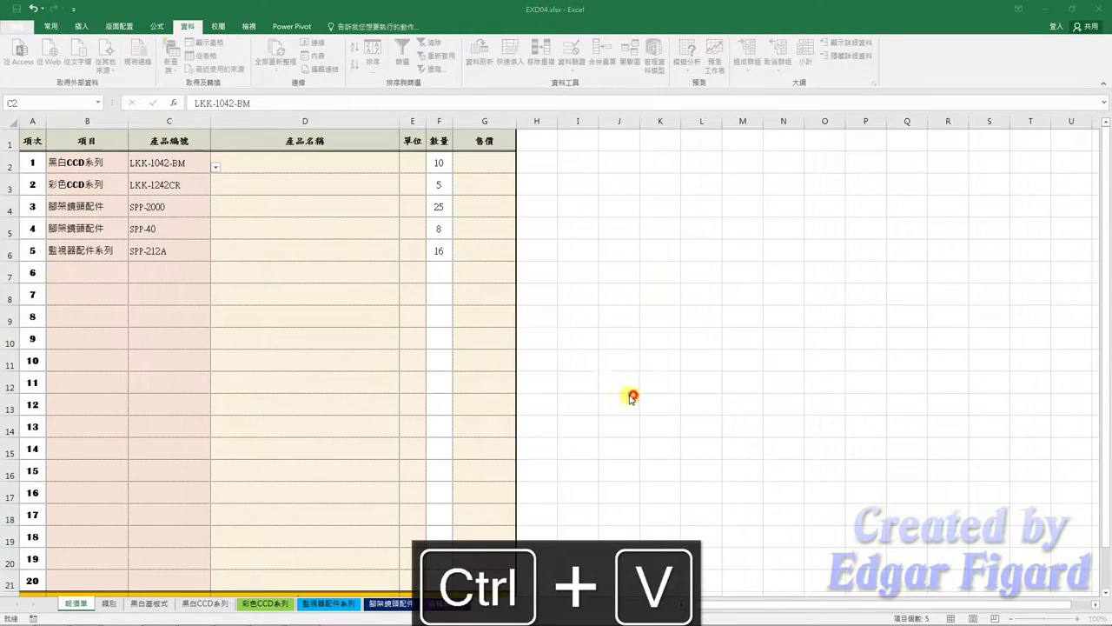
- Put =IFERROR(VLOOKUP(C2,INDIRECT(B2),2,0),"") in D2 to return the product name
{"action": "left_click", "coordinate": [277, 163]}
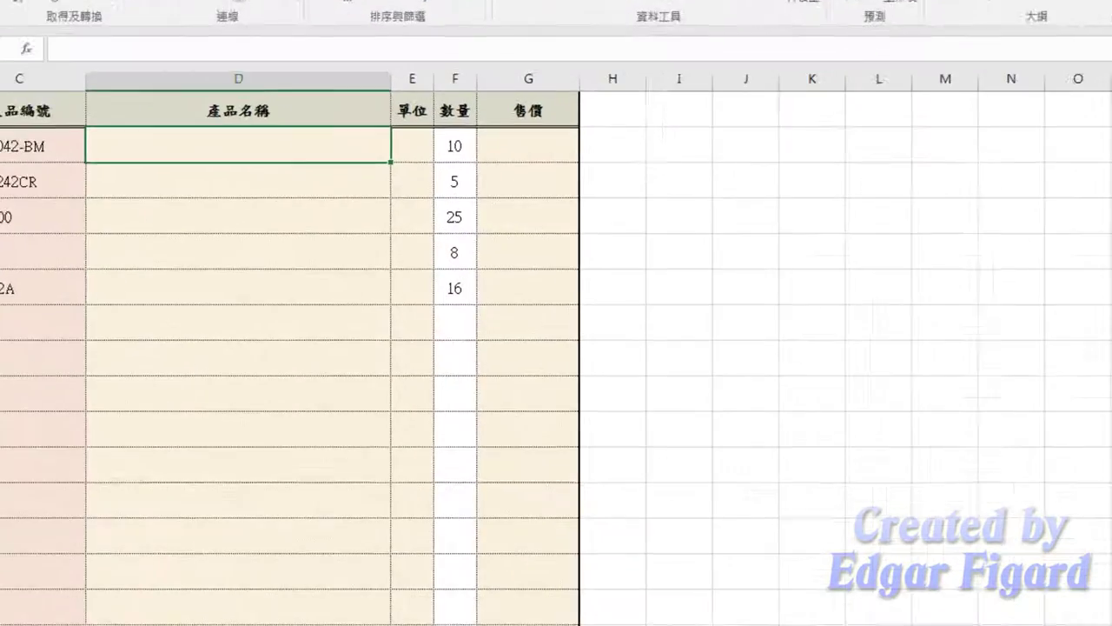
{"action": "left_click", "coordinate": [233, 616]}
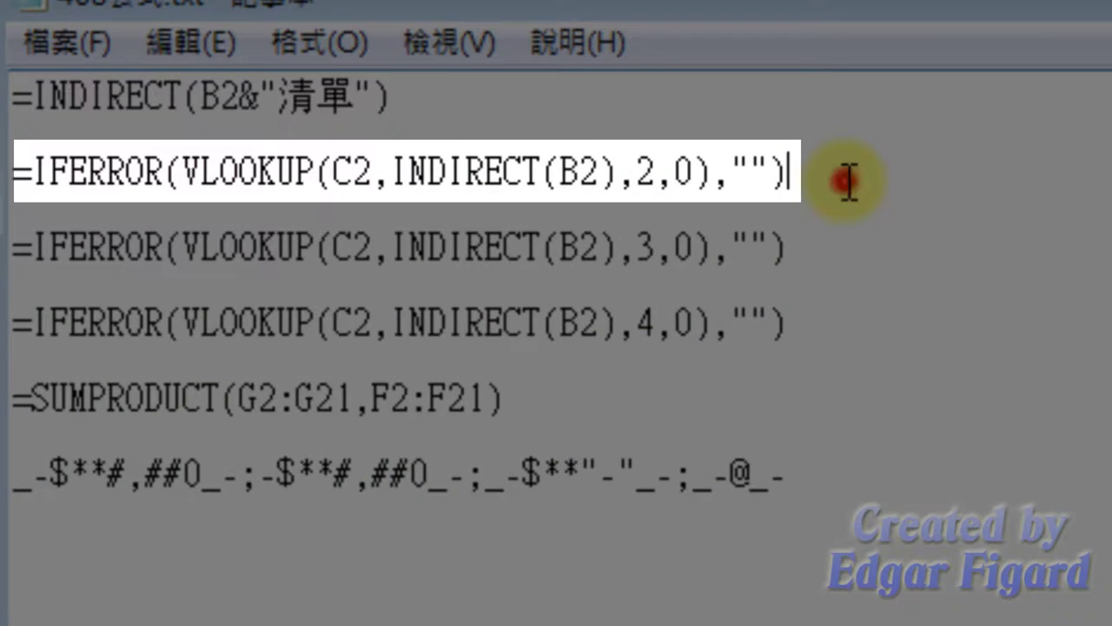
{"action": "left_click_drag", "start_coordinate": [844, 182], "coordinate": [14, 174]}
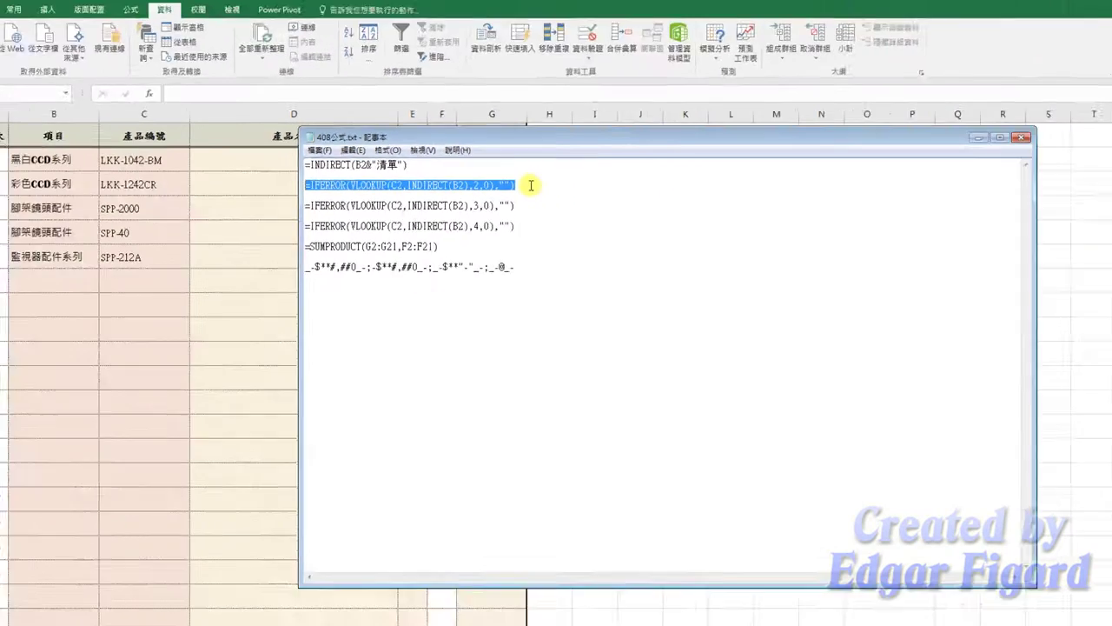
{"action": "key", "text": "ctrl+c"}
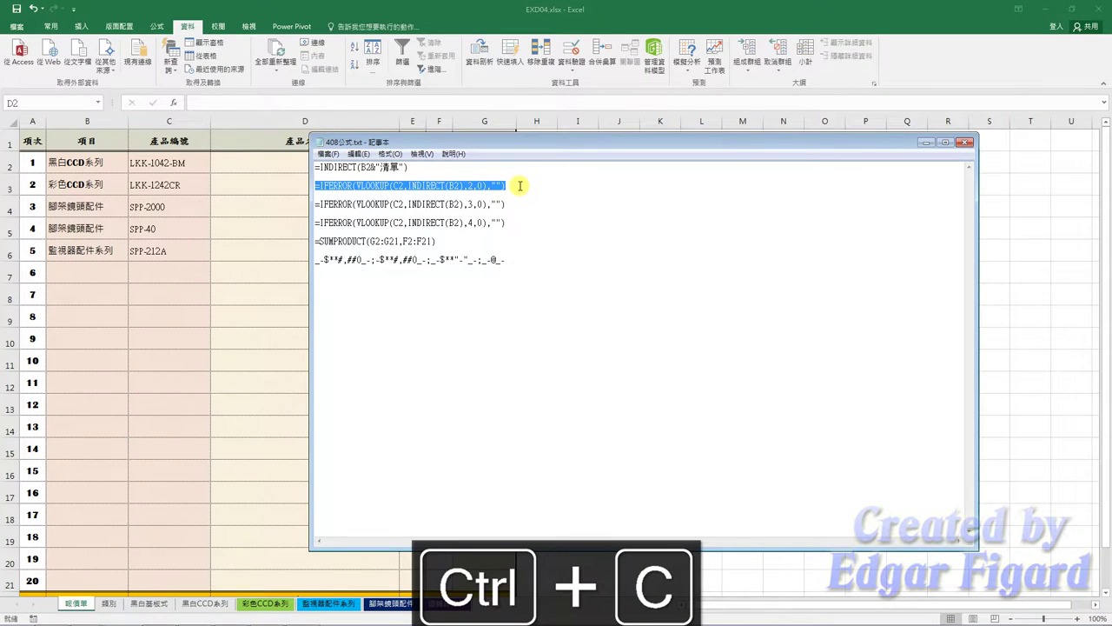
{"action": "left_click", "coordinate": [260, 162]}
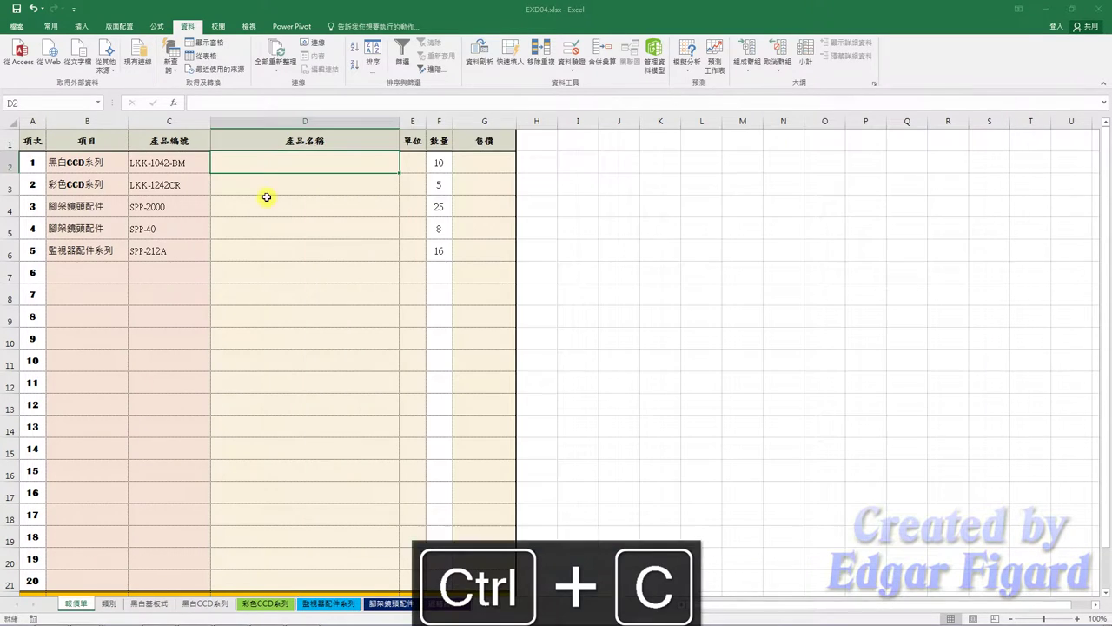
{"action": "left_click", "coordinate": [306, 103]}
{"action": "key", "text": "ctrl+v"}
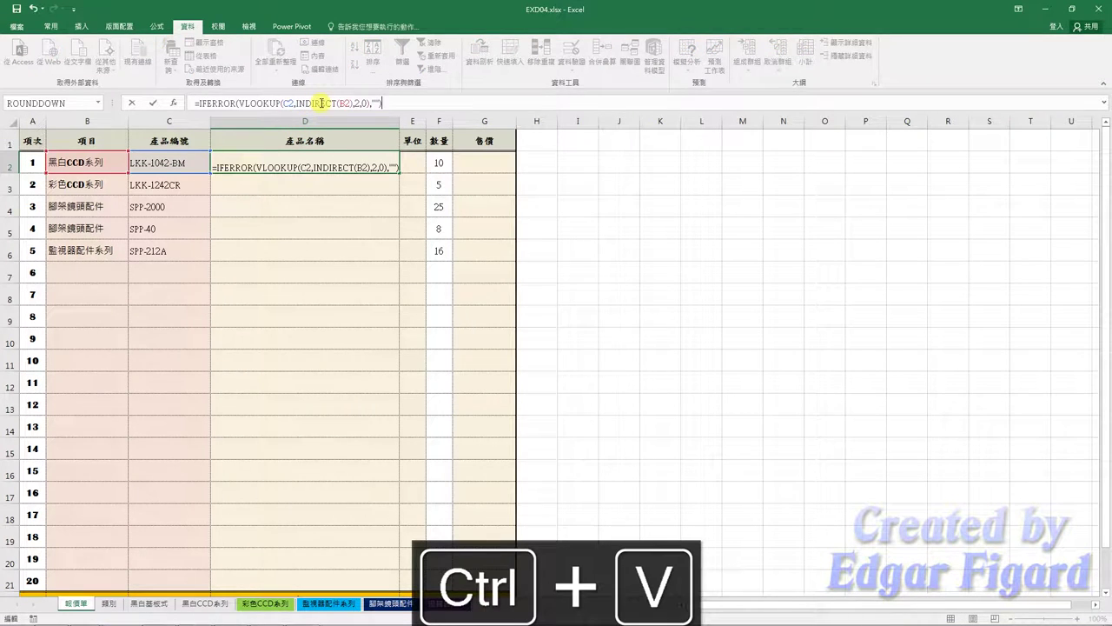
{"action": "key", "text": "Return"}
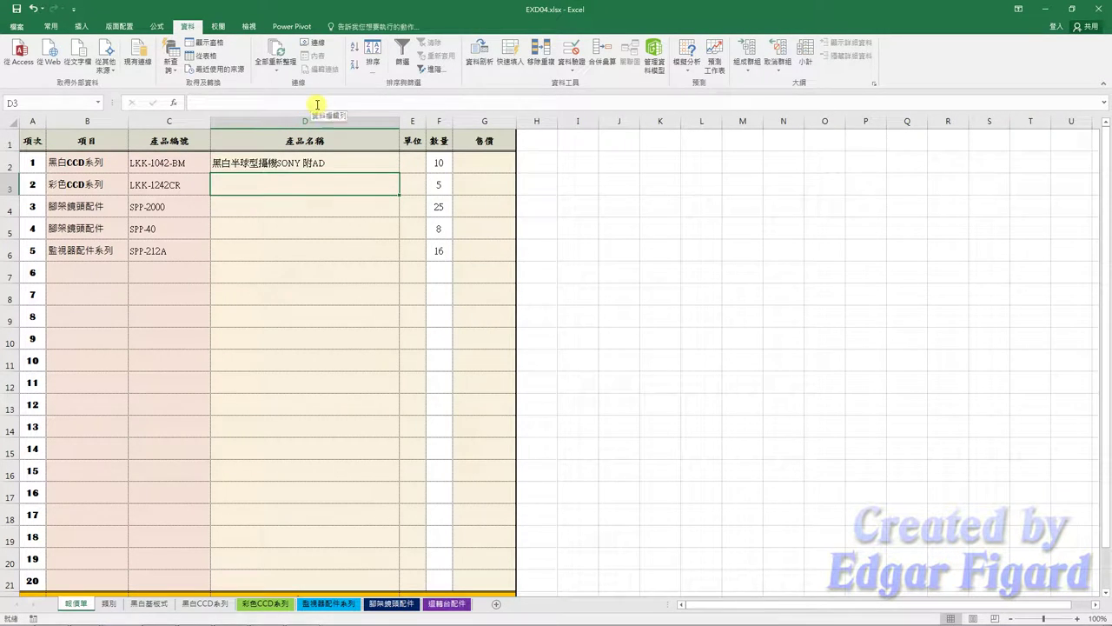
- Put the same lookup in E2 with column index 3 to return the unit 台
{"action": "left_click", "coordinate": [414, 163]}
{"action": "left_click", "coordinate": [411, 103]}
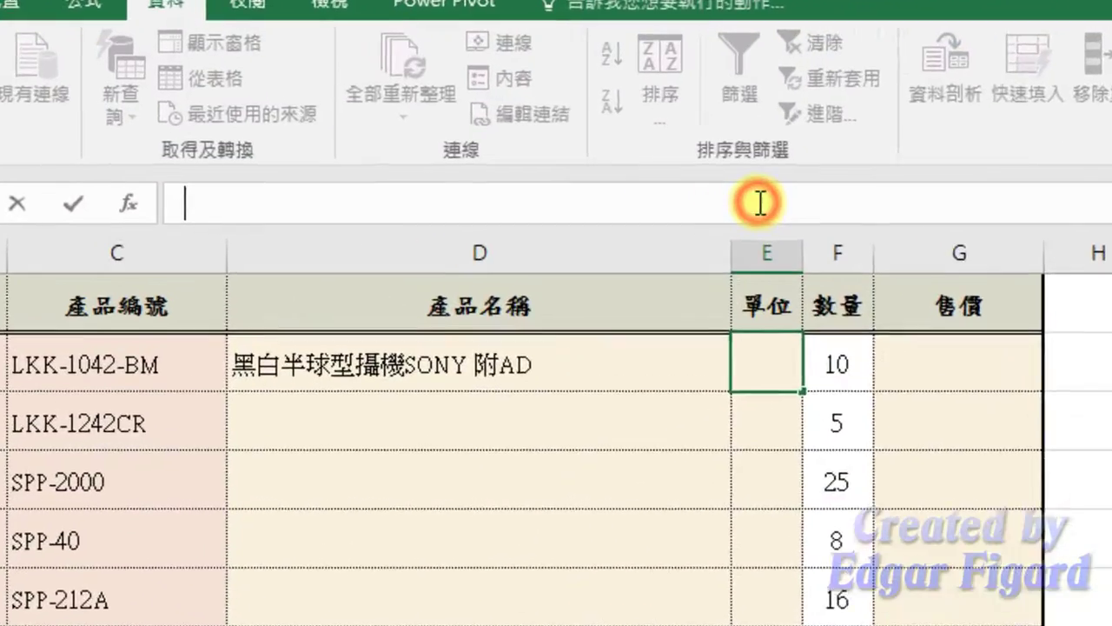
{"action": "key", "text": "ctrl+v"}
{"action": "double_click", "coordinate": [756, 258]}
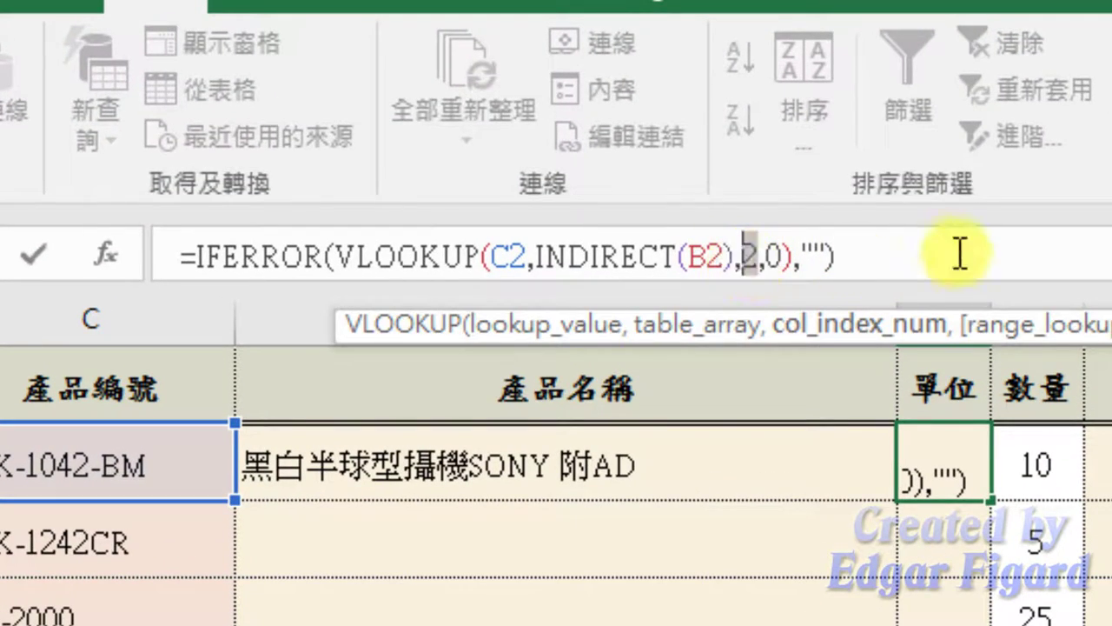
{"action": "type", "text": "3"}
{"action": "key", "text": "Return"}
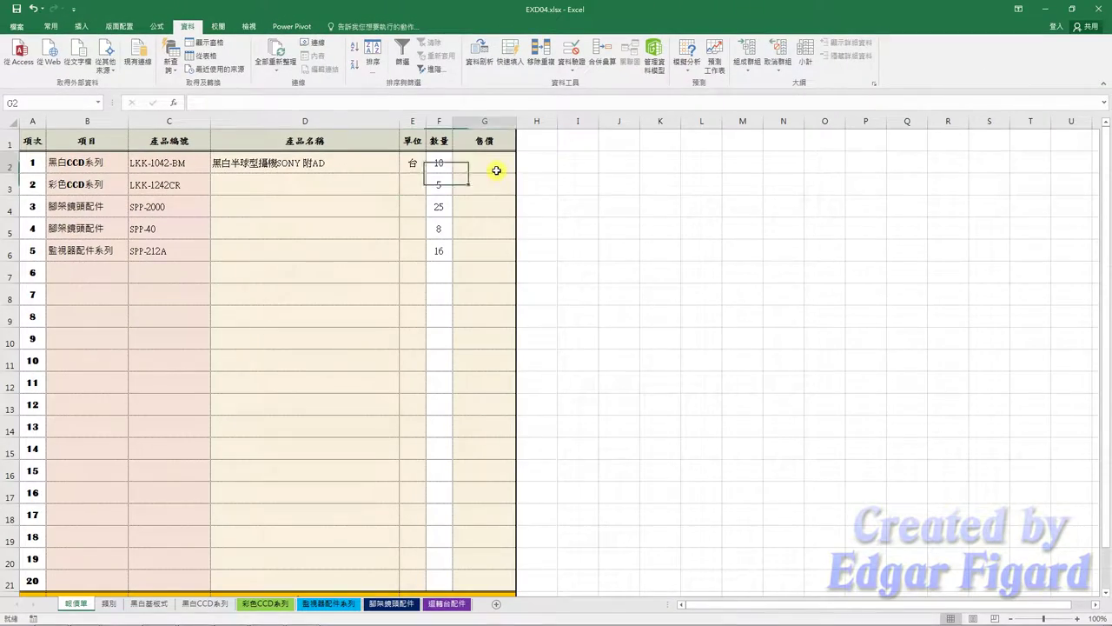
- Put the lookup in G2 with column index 4 to return the sale price
{"action": "left_click", "coordinate": [496, 167]}
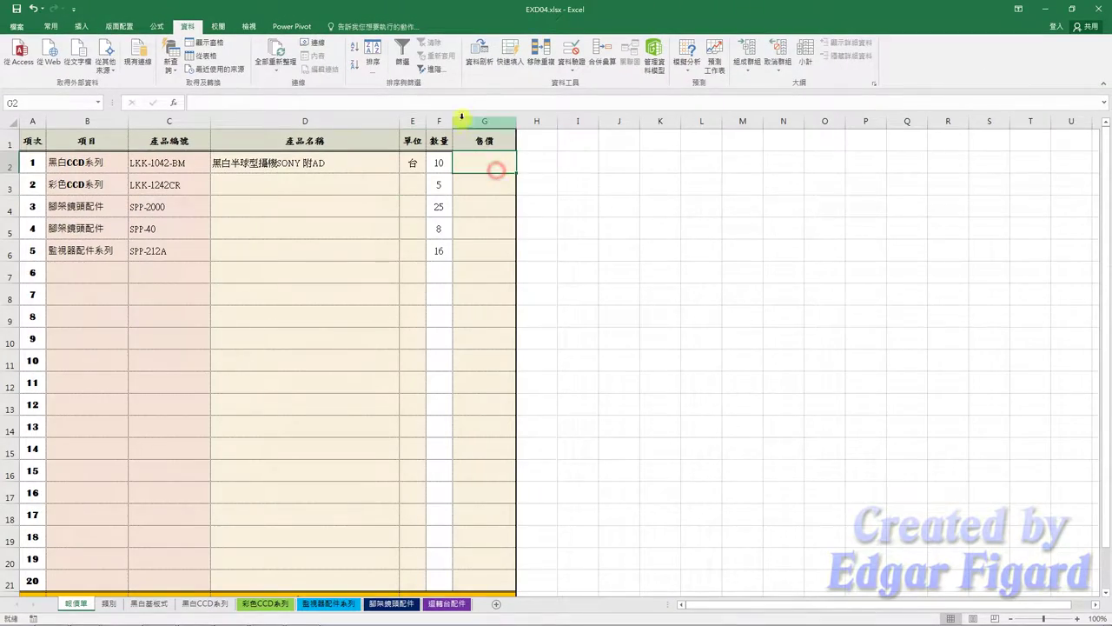
{"action": "left_click", "coordinate": [463, 106]}
{"action": "key", "text": "ctrl+v"}
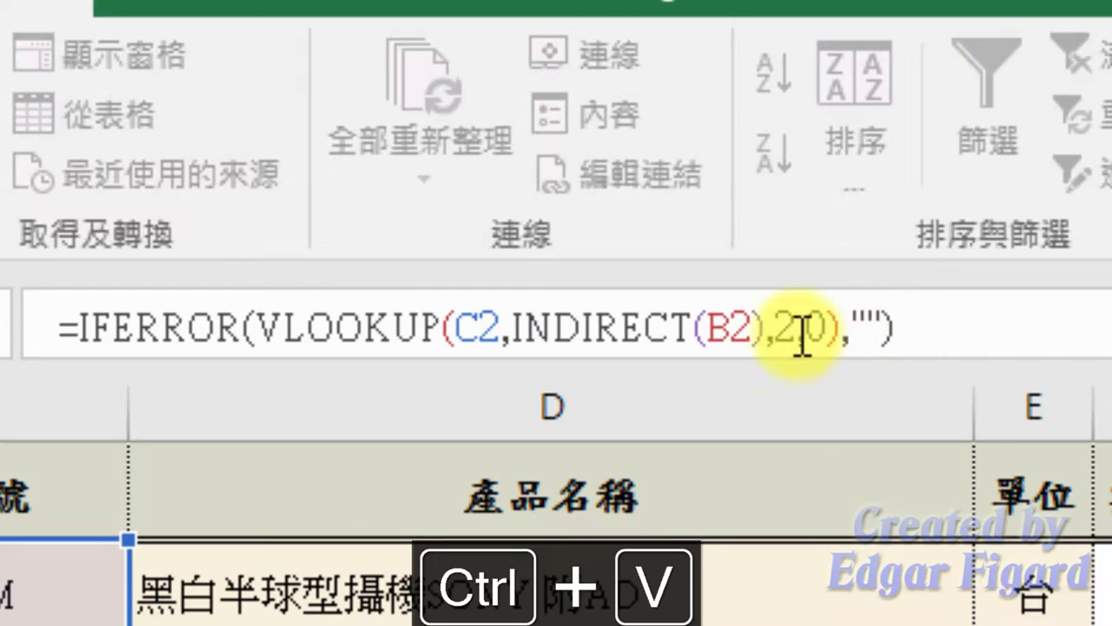
{"action": "left_click", "coordinate": [798, 341]}
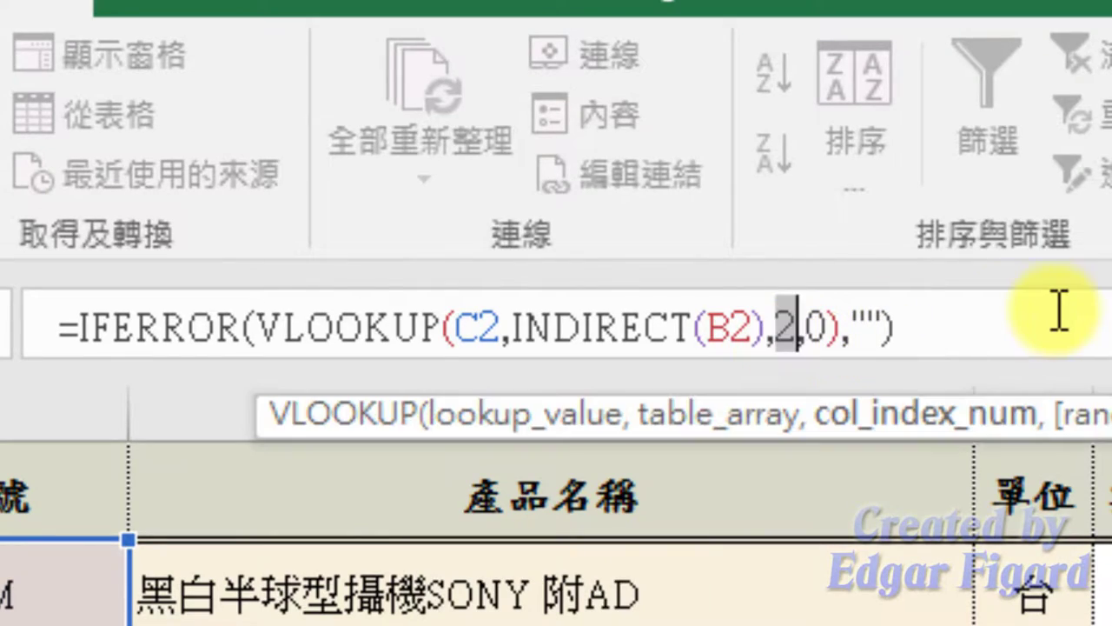
{"action": "key", "text": "BackSpace"}
{"action": "type", "text": "4"}
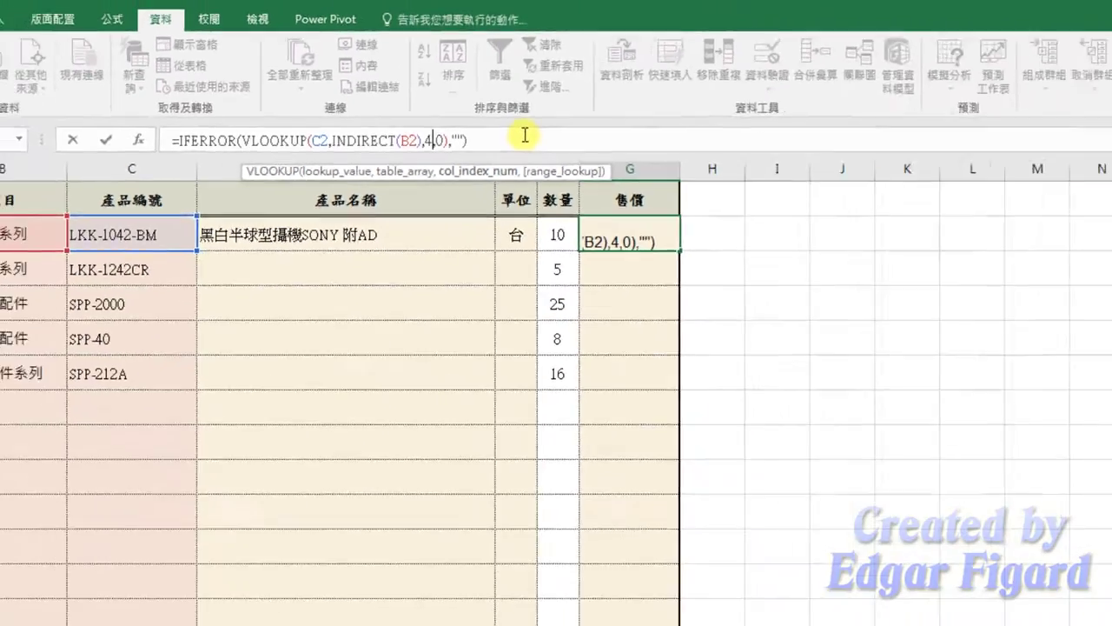
{"action": "key", "text": "Return"}
- Fill the D2:E2 and G2 lookup formulas down to row 20
{"action": "left_click", "coordinate": [357, 160]}
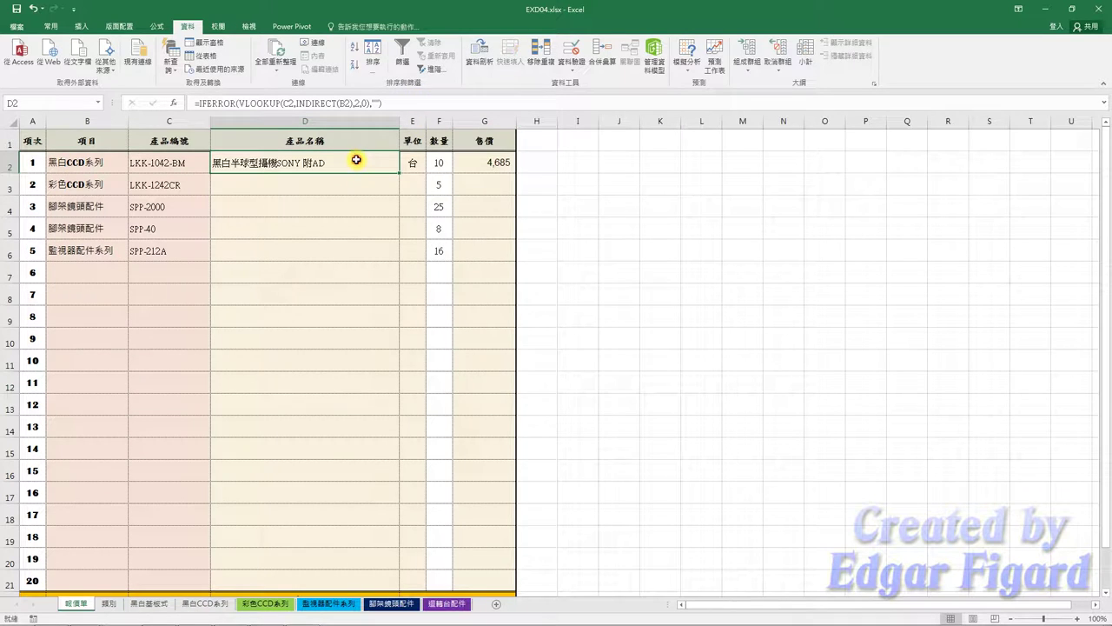
{"action": "mouse_move", "coordinate": [395, 165]}
{"action": "left_mouse_down"}
{"action": "mouse_move", "coordinate": [412, 165]}
{"action": "mouse_move", "coordinate": [429, 584]}
{"action": "left_mouse_up"}
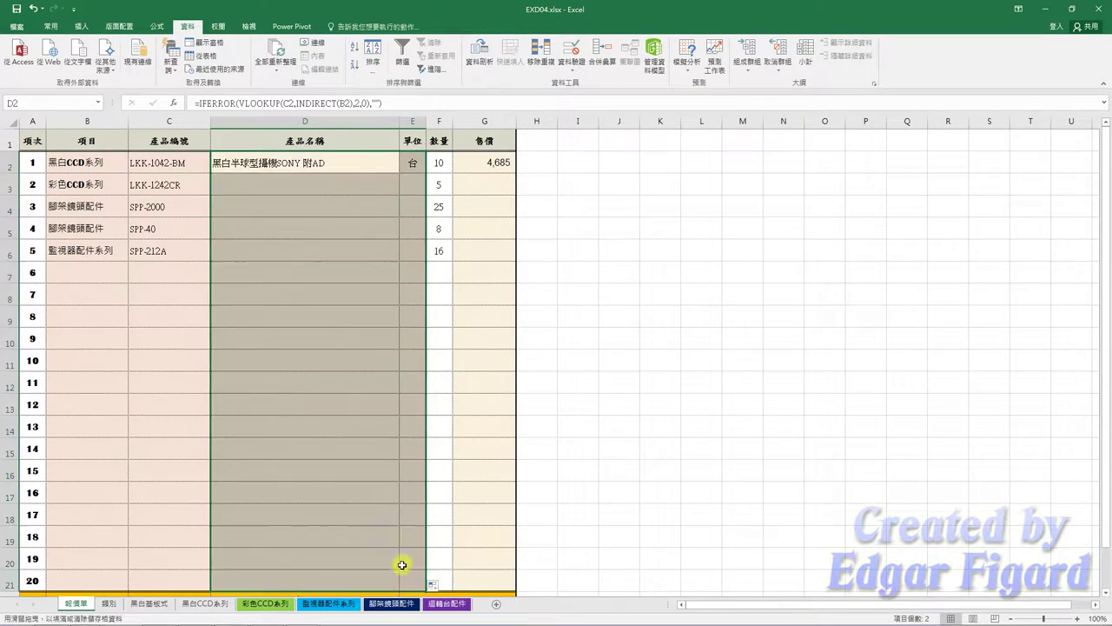
{"action": "left_click", "coordinate": [494, 161]}
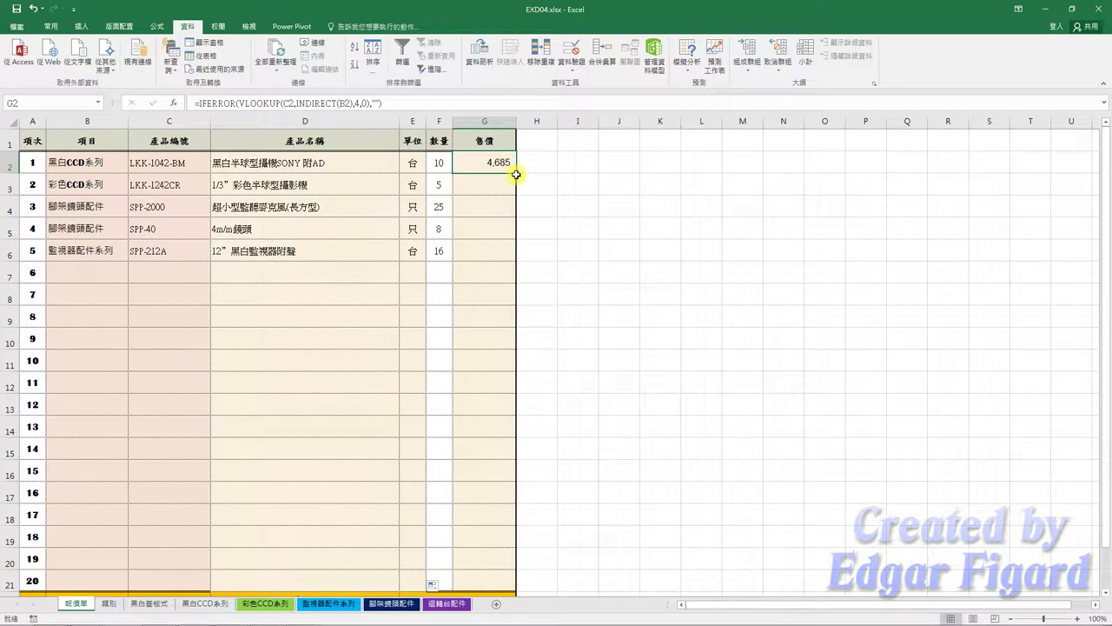
{"action": "left_click_drag", "start_coordinate": [515, 173], "coordinate": [492, 563]}
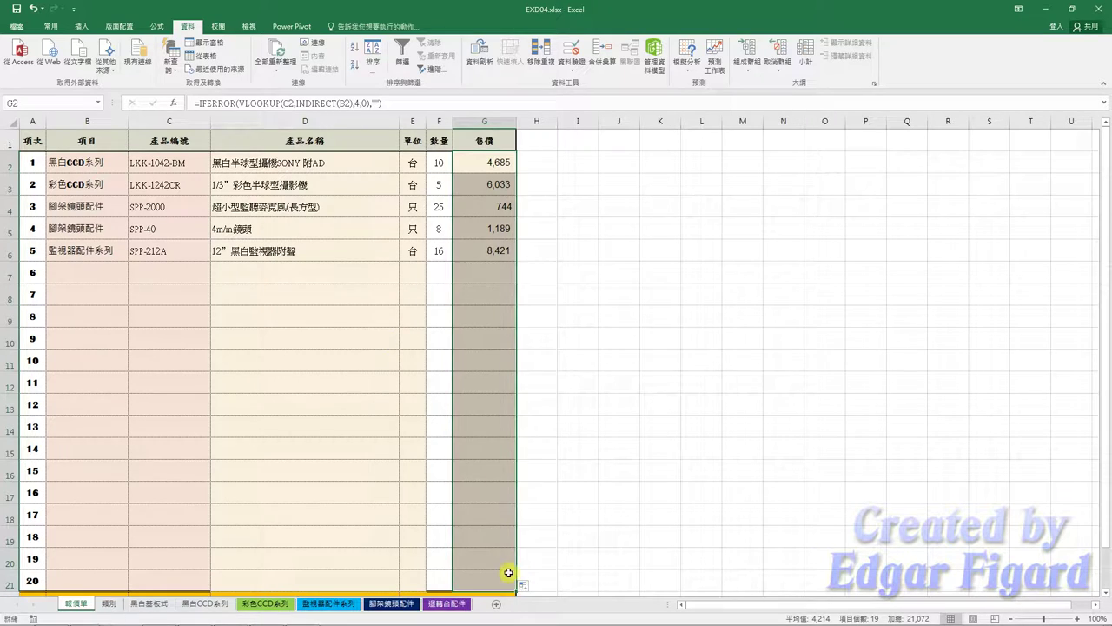
{"action": "left_click", "coordinate": [492, 538]}
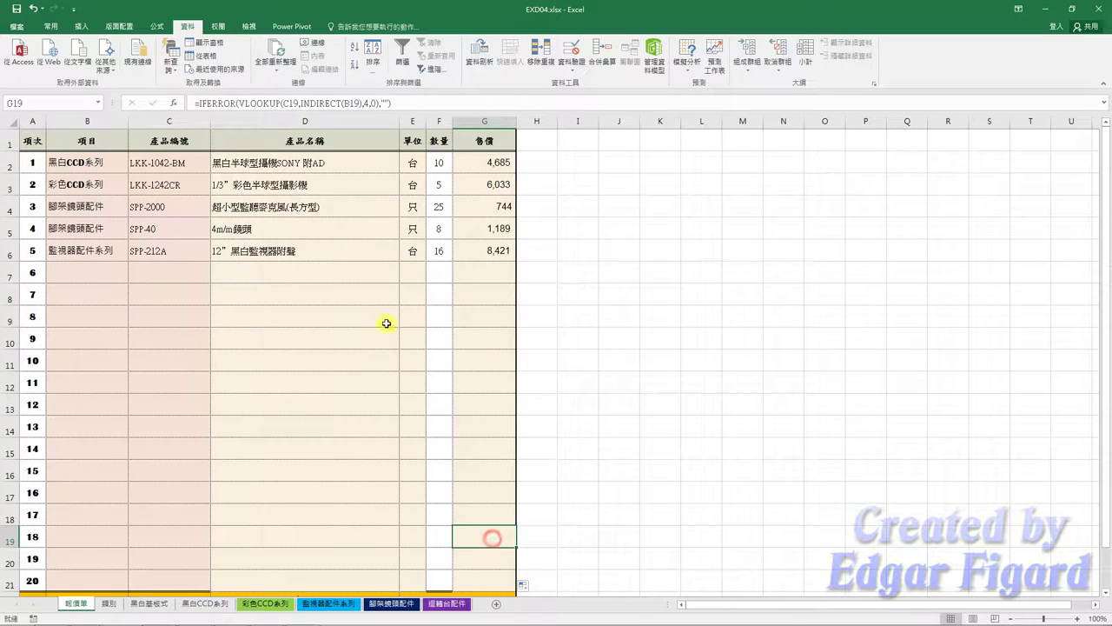
- Fill row 7 with category 腳架鏡頭配件, product code SPP-80 and quantity 6
{"action": "left_click", "coordinate": [105, 267]}
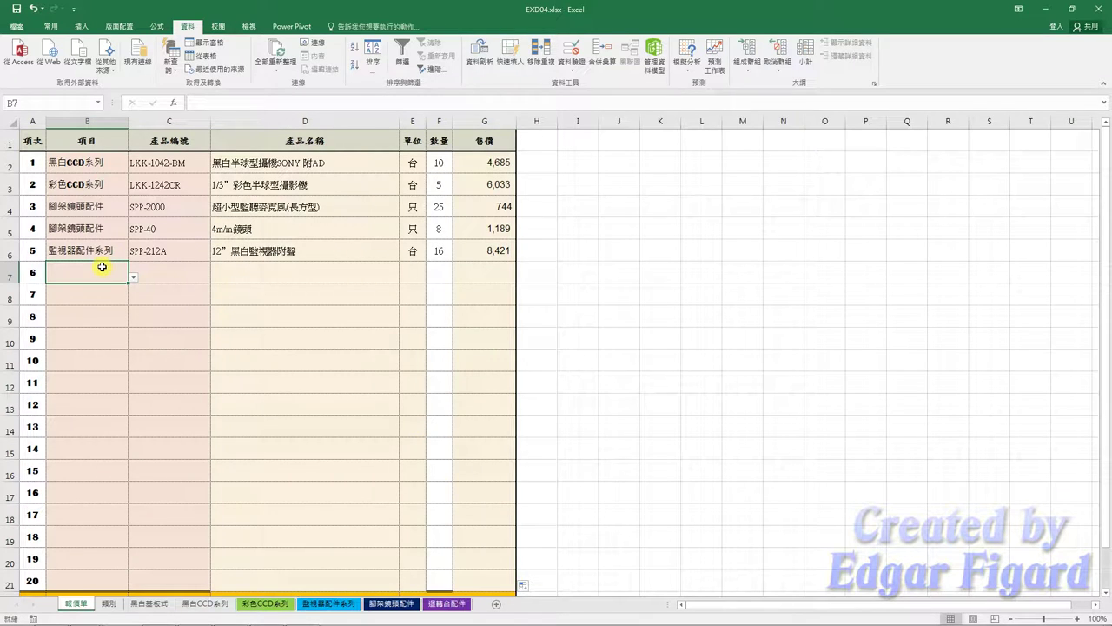
{"action": "left_click", "coordinate": [135, 278]}
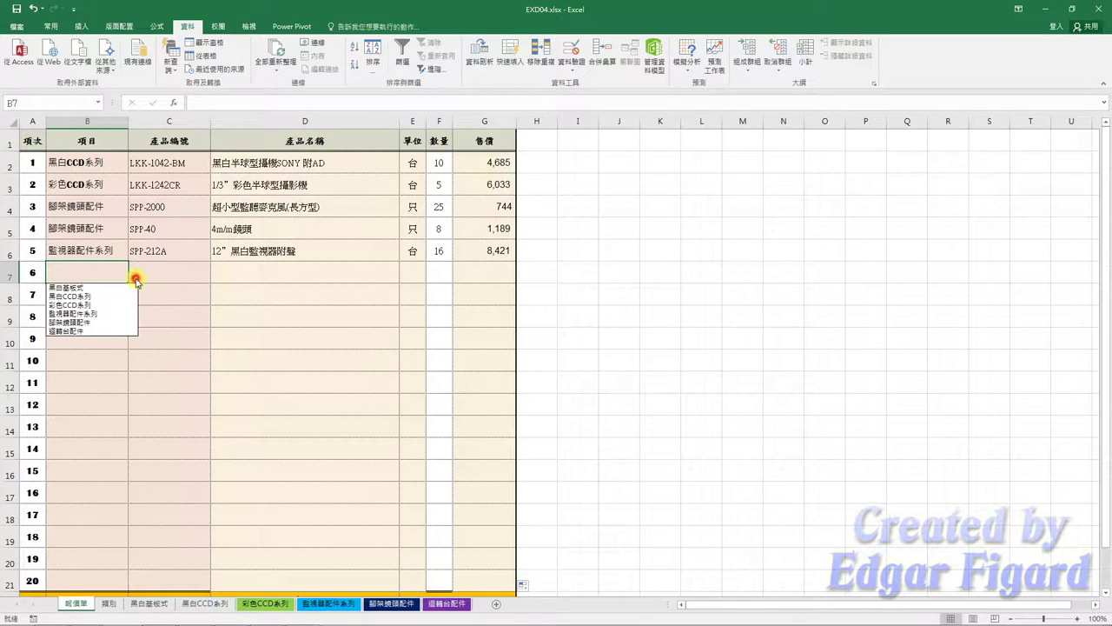
{"action": "left_click", "coordinate": [109, 323]}
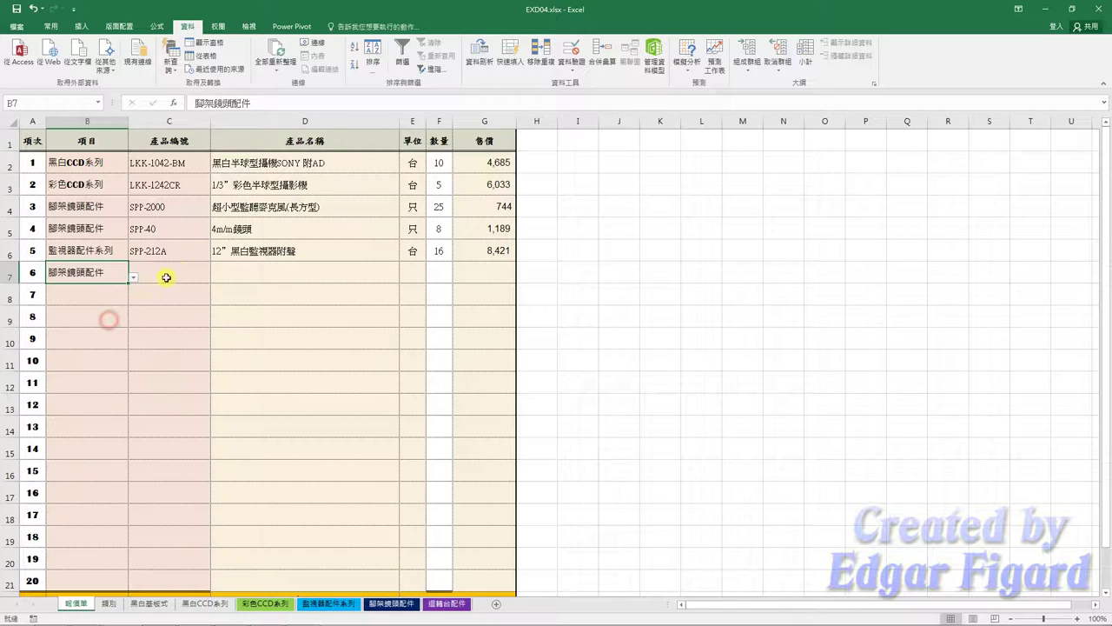
{"action": "left_click", "coordinate": [177, 269]}
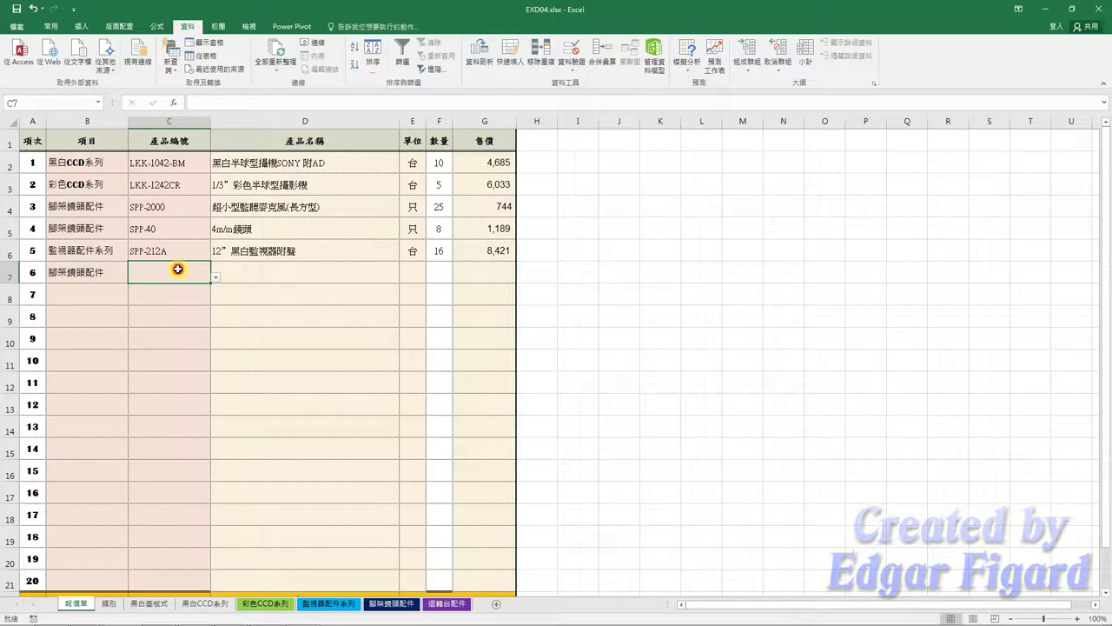
{"action": "left_click", "coordinate": [217, 278]}
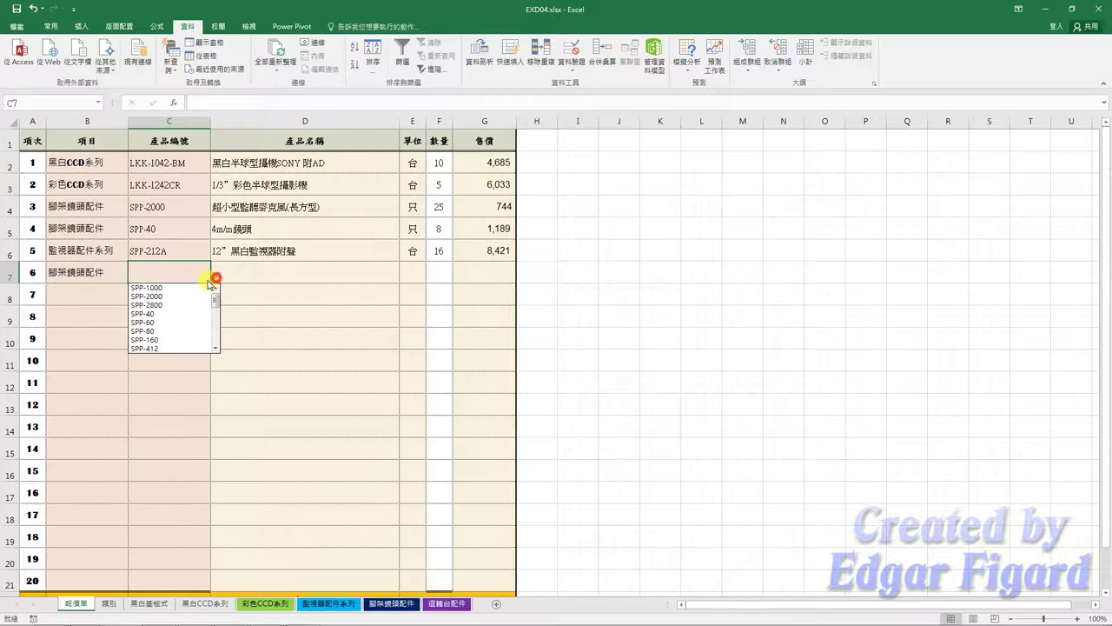
{"action": "left_click", "coordinate": [158, 330]}
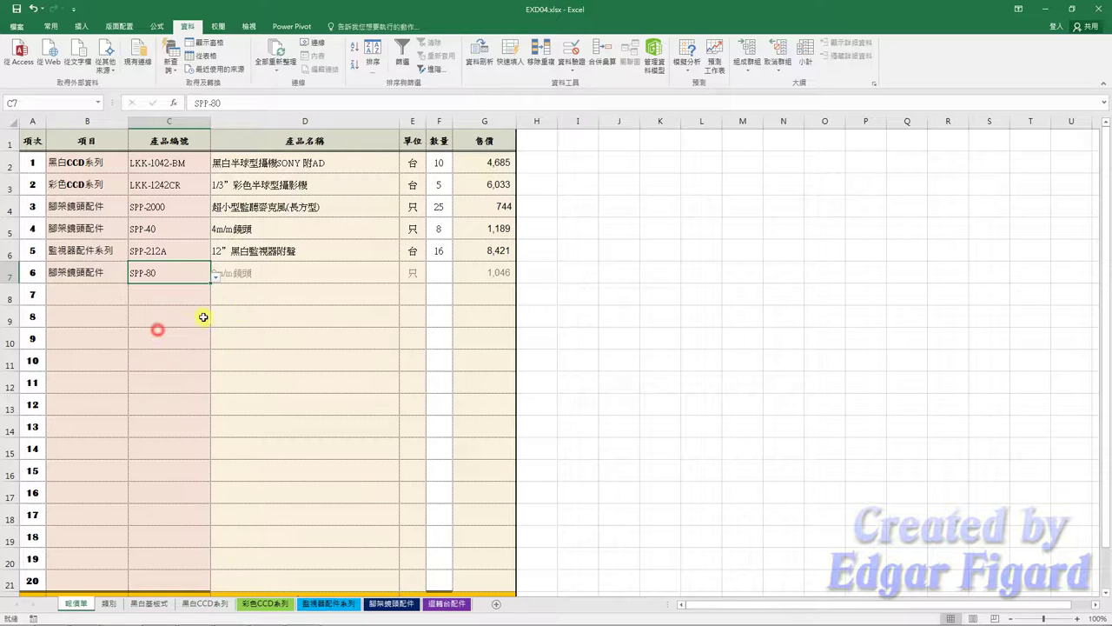
{"action": "left_click", "coordinate": [433, 280]}
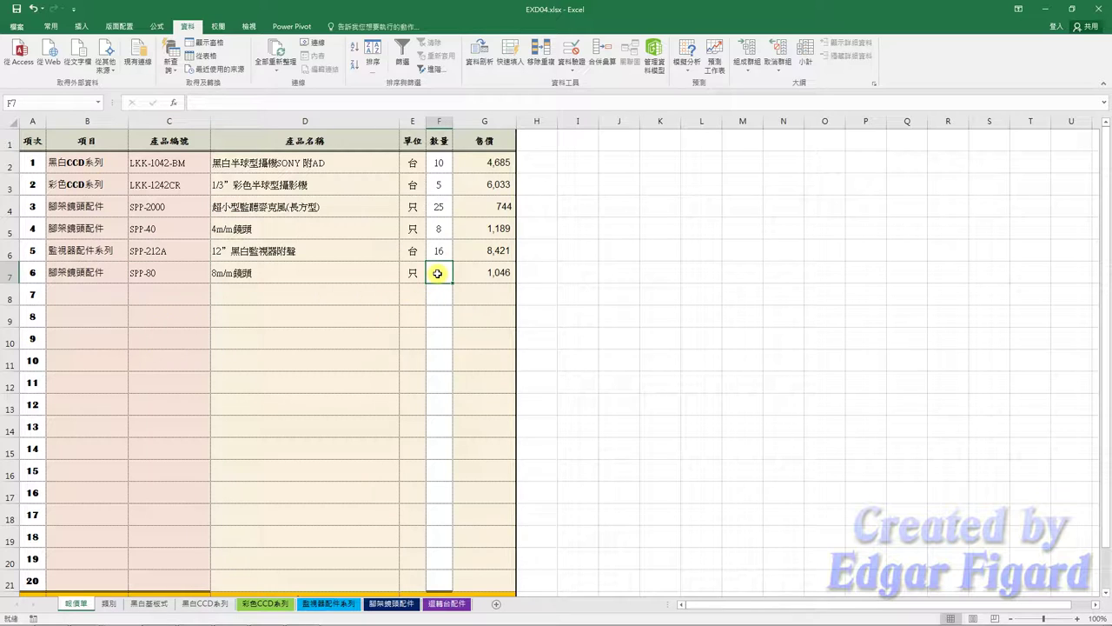
{"action": "key", "text": "Return"}
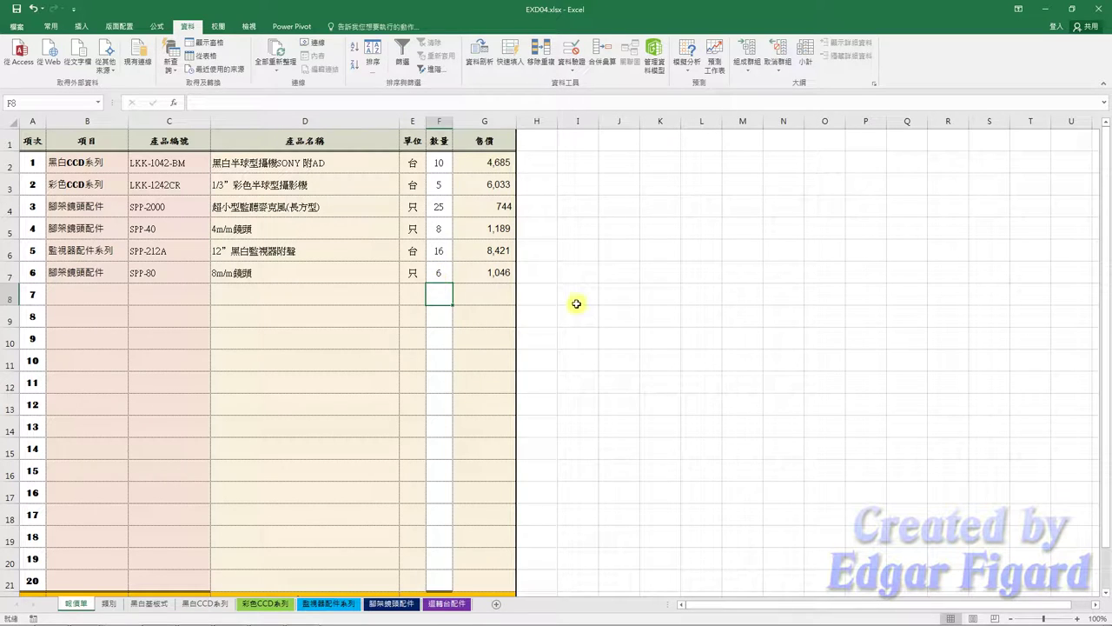
- Fill row 8 with 迴轉台配件, BMW-125A and quantity 4, then check G8's price lookup
{"action": "left_click", "coordinate": [106, 295]}
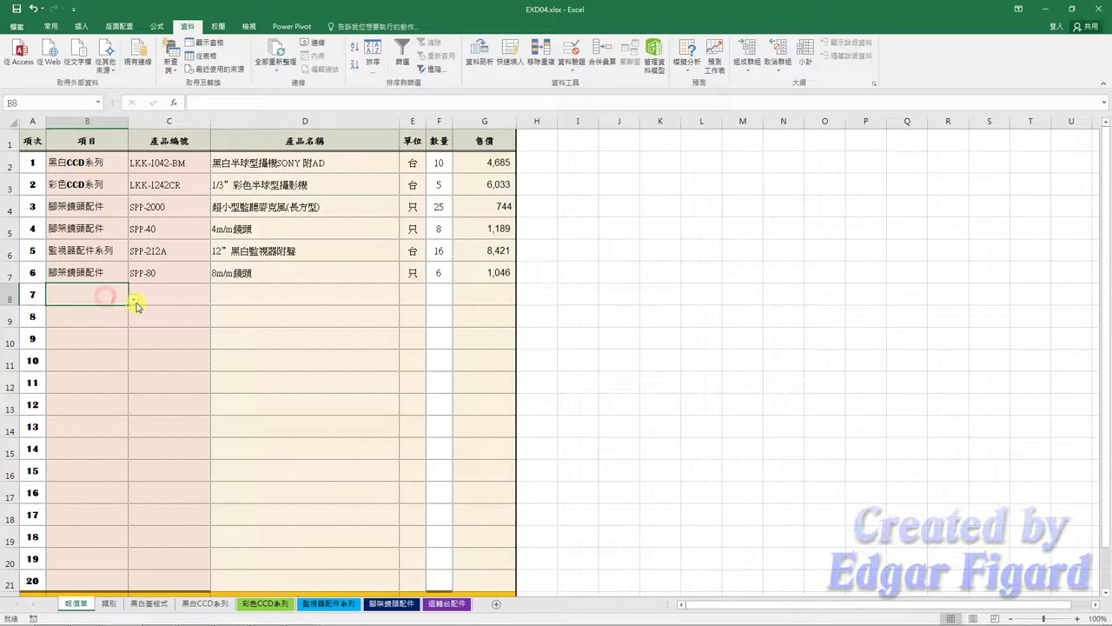
{"action": "left_click", "coordinate": [133, 299]}
{"action": "left_click", "coordinate": [87, 354]}
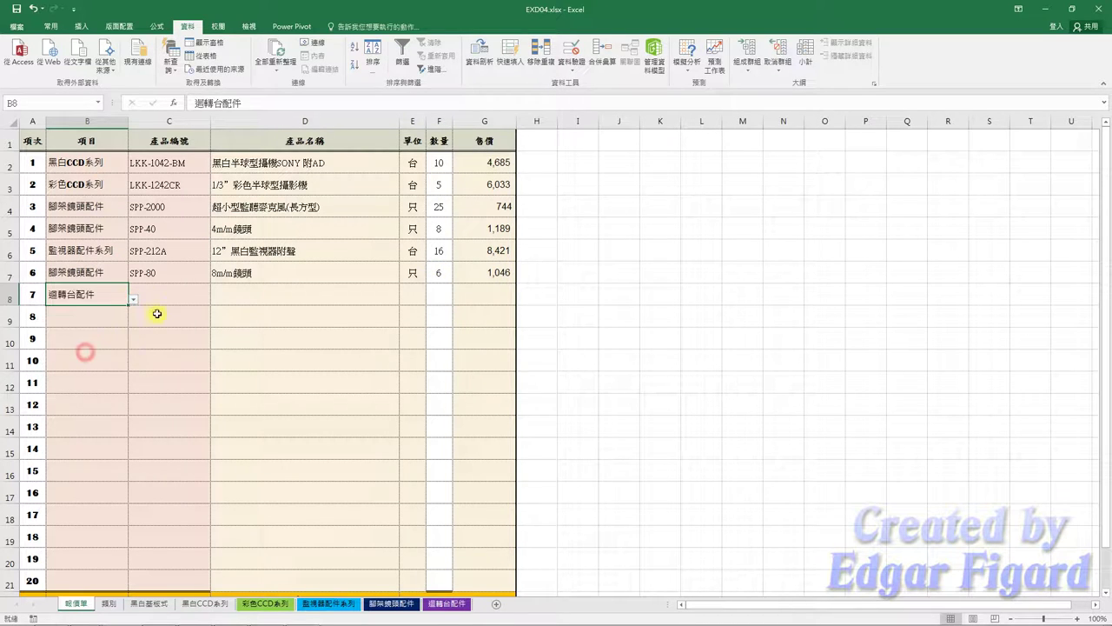
{"action": "left_click", "coordinate": [178, 296]}
{"action": "left_click", "coordinate": [216, 300]}
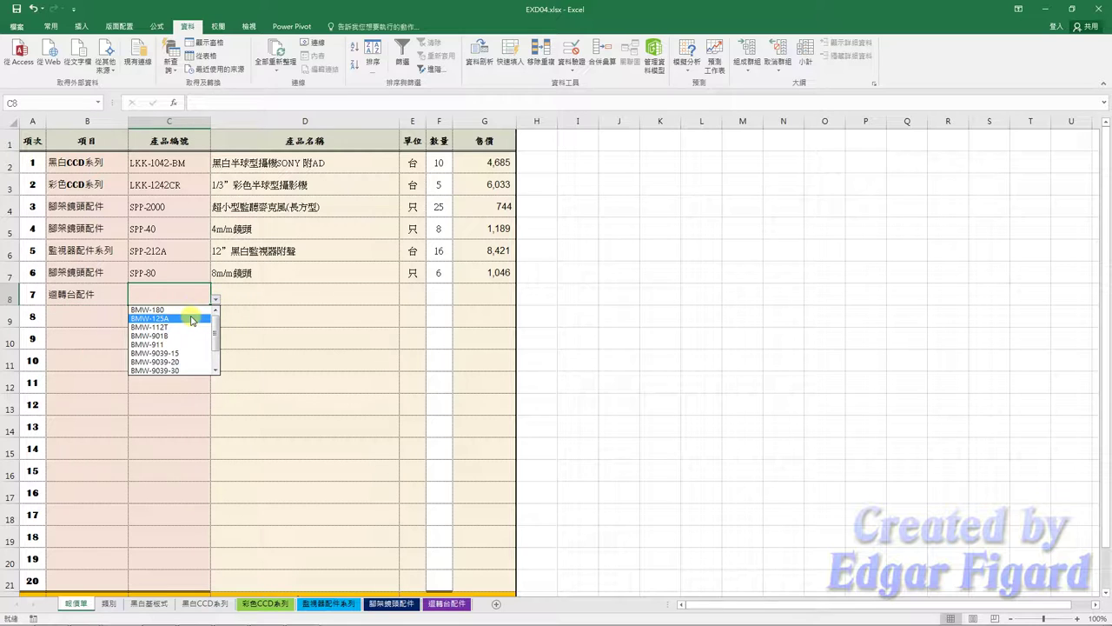
{"action": "left_click", "coordinate": [193, 319]}
{"action": "left_click", "coordinate": [436, 296]}
{"action": "type", "text": "4"}
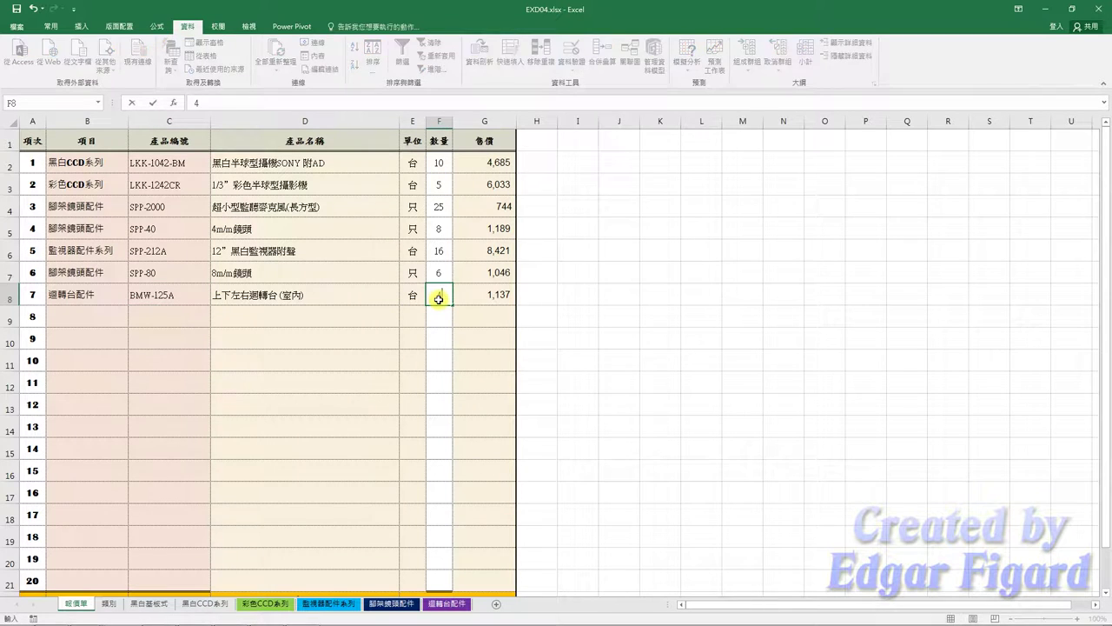
{"action": "key", "text": "Return"}
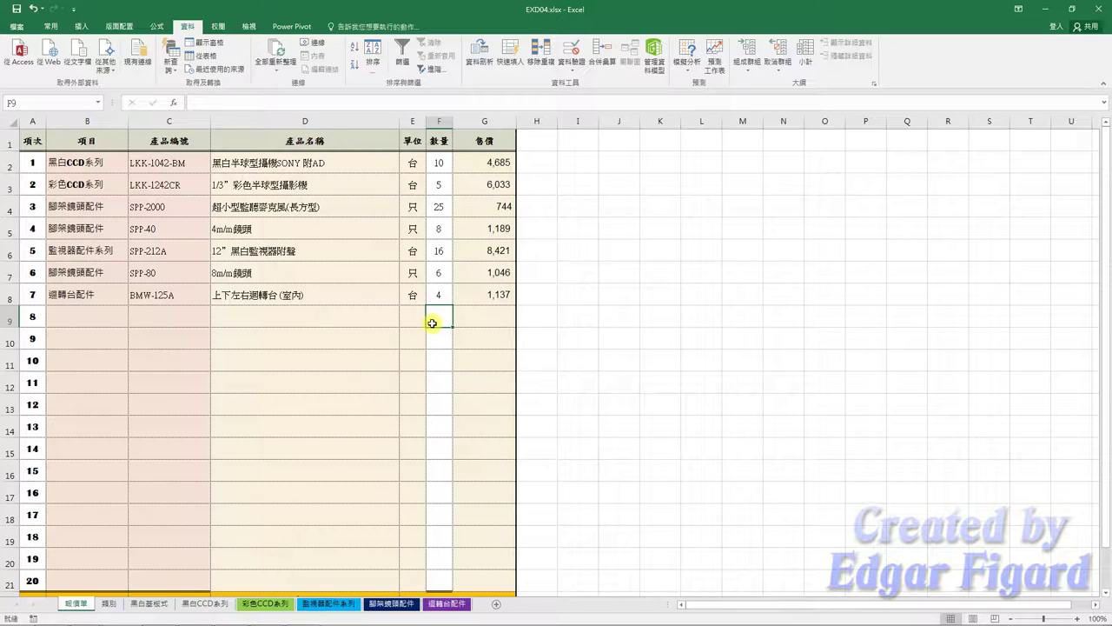
{"action": "left_click", "coordinate": [474, 303]}
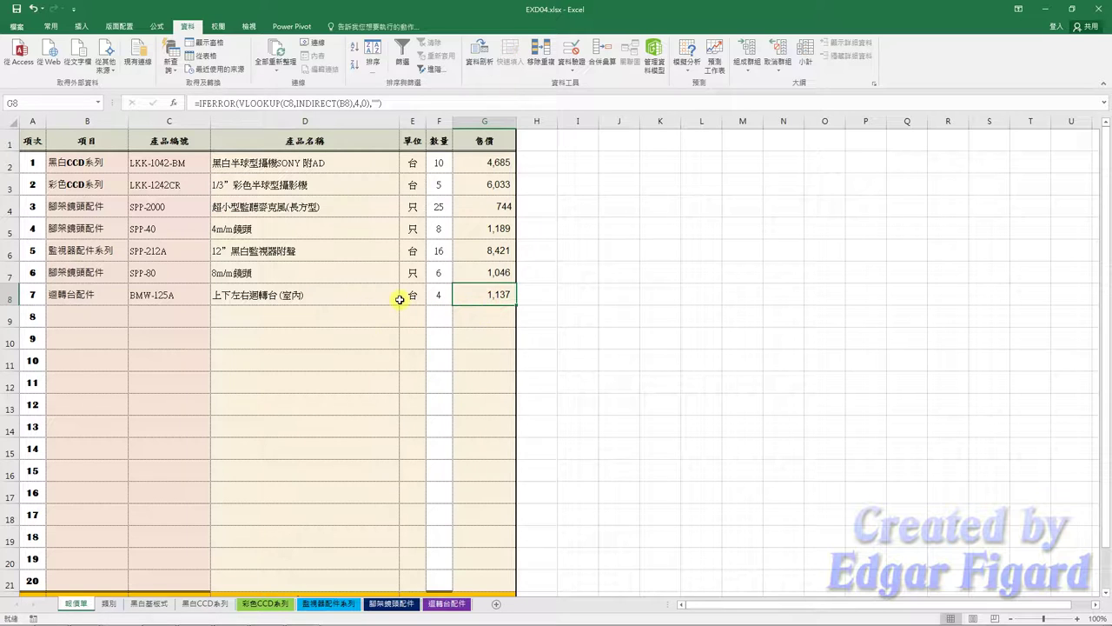
- Select total cell E22, then highlight the SUMPRODUCT formula line in the notes
{"action": "scroll", "coordinate": [400, 499], "scroll_direction": "down", "scroll_amount": 1}
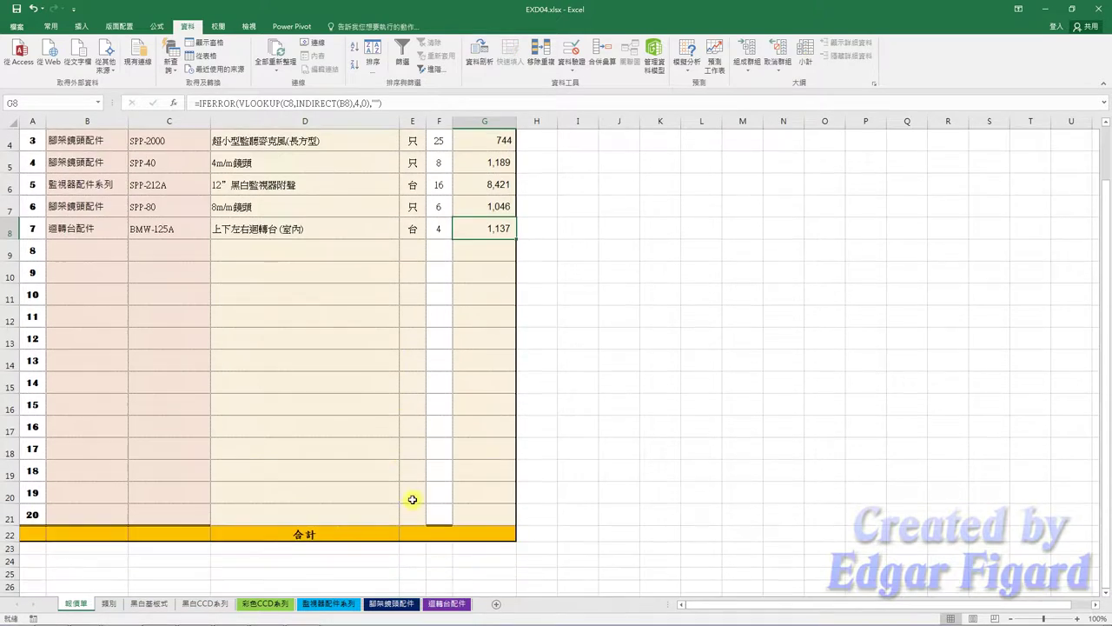
{"action": "left_click", "coordinate": [439, 532]}
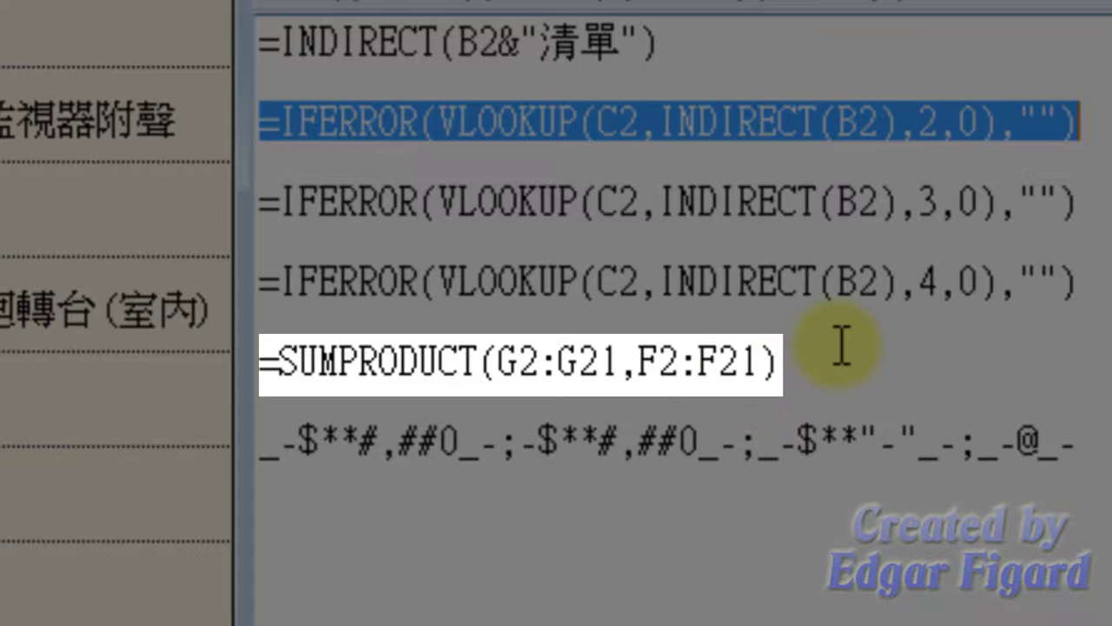
{"action": "mouse_move", "coordinate": [837, 345]}
{"action": "left_mouse_down"}
{"action": "mouse_move", "coordinate": [707, 363]}
{"action": "mouse_move", "coordinate": [252, 372]}
{"action": "left_mouse_up"}
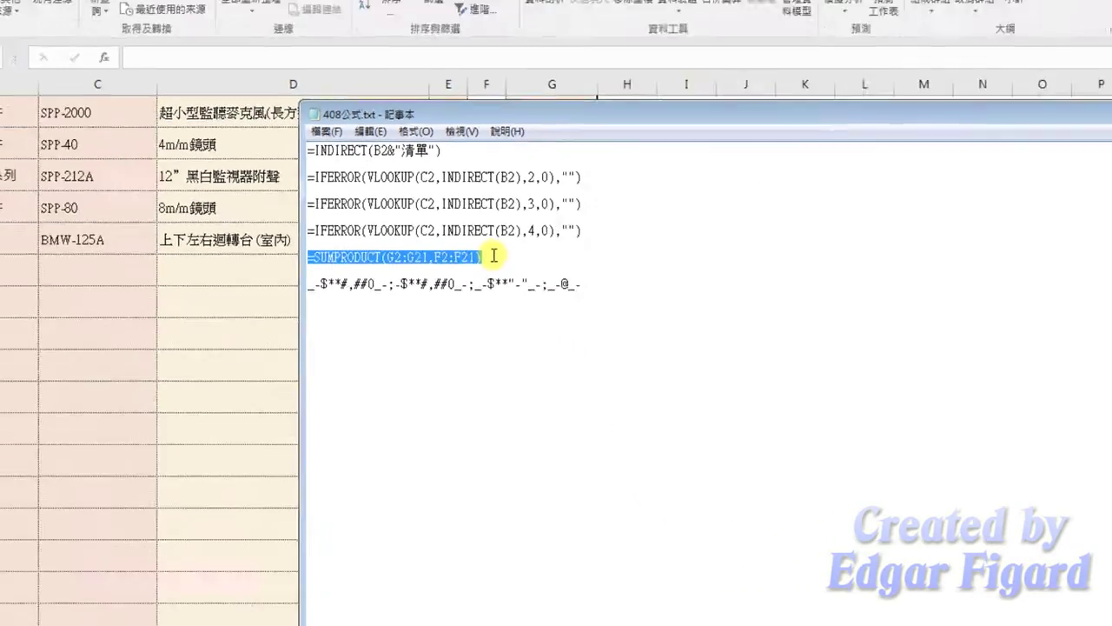
- Copy =SUMPRODUCT(G2:G21,F2:F21) and minimize the Notepad window
{"action": "key", "text": "ctrl+c"}
{"action": "left_click", "coordinate": [926, 143]}
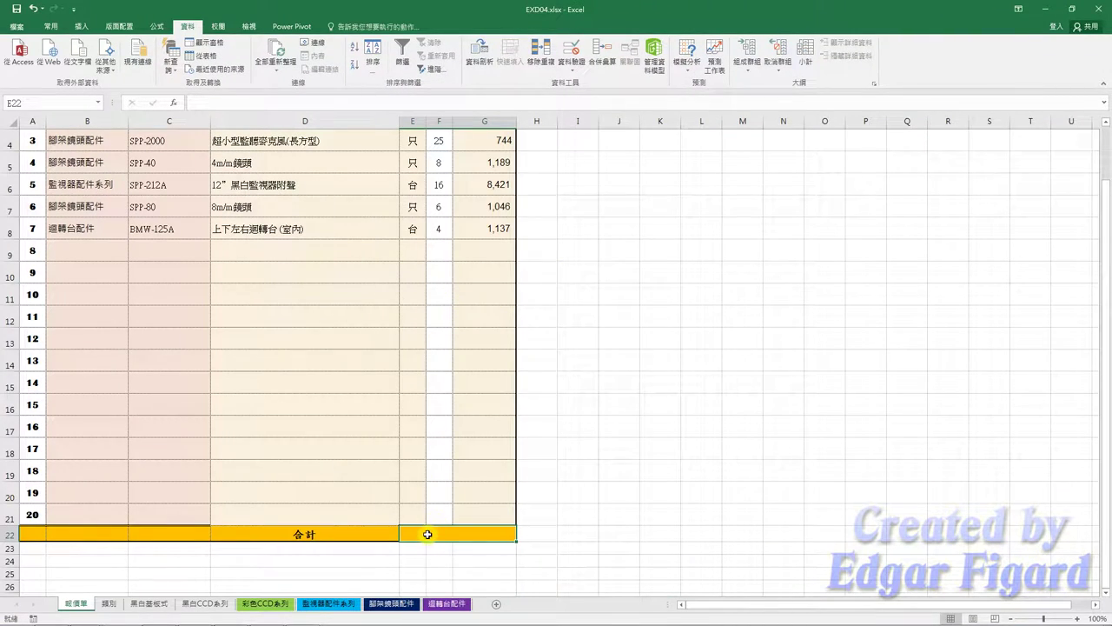
- Paste =SUMPRODUCT(G2:G21,F2:F21) into E22, giving the total 250687
{"action": "left_click", "coordinate": [369, 103]}
{"action": "key", "text": "ctrl+v"}
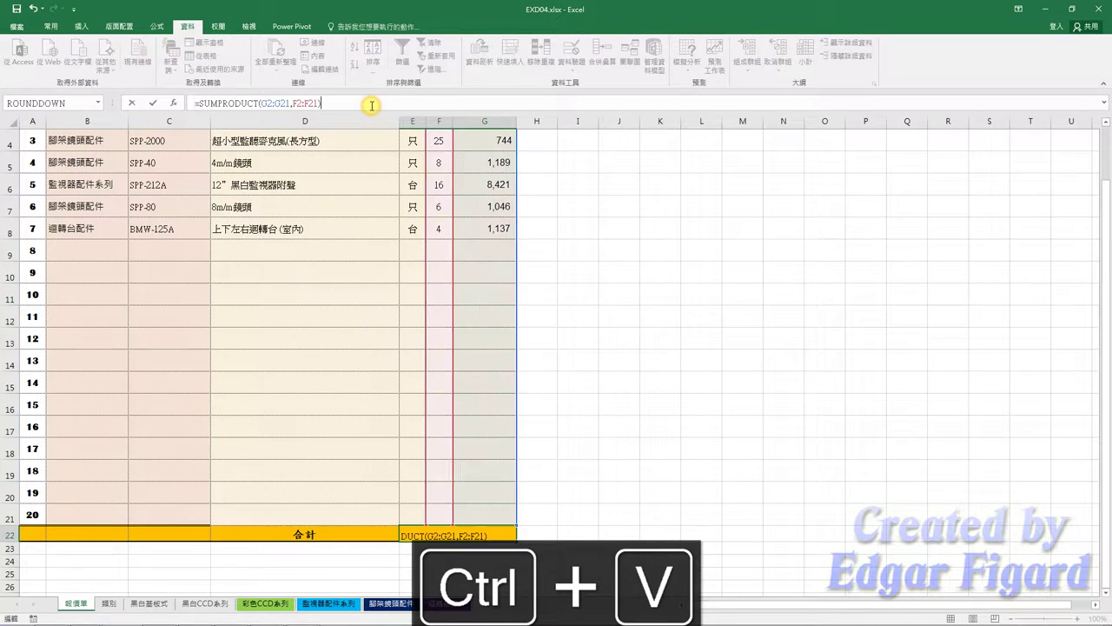
{"action": "key", "text": "Return"}
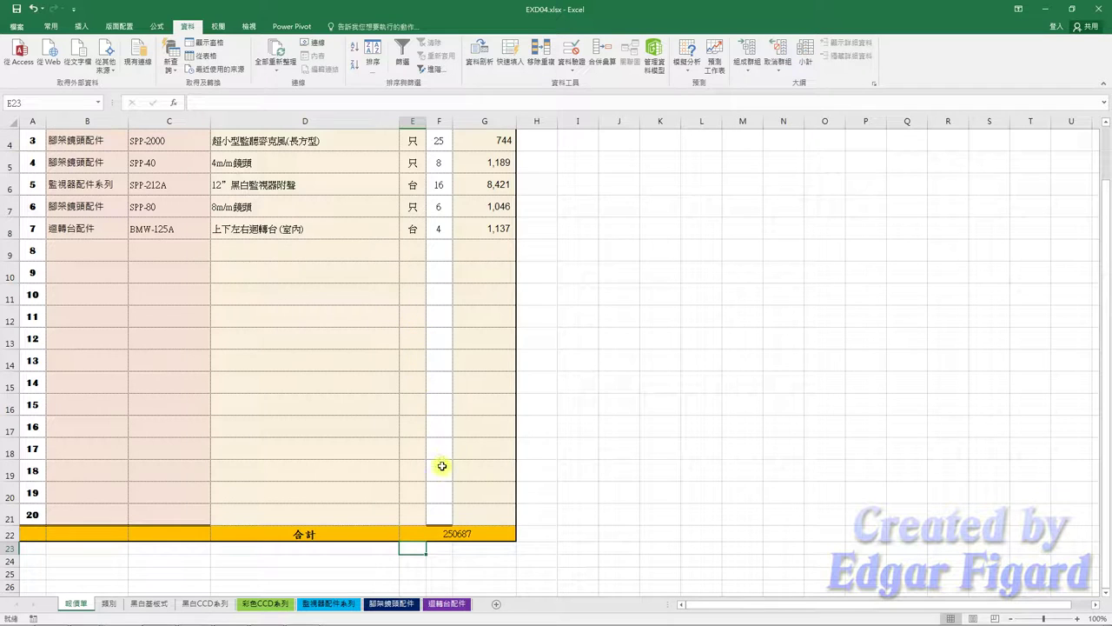
{"action": "left_click", "coordinate": [458, 533]}
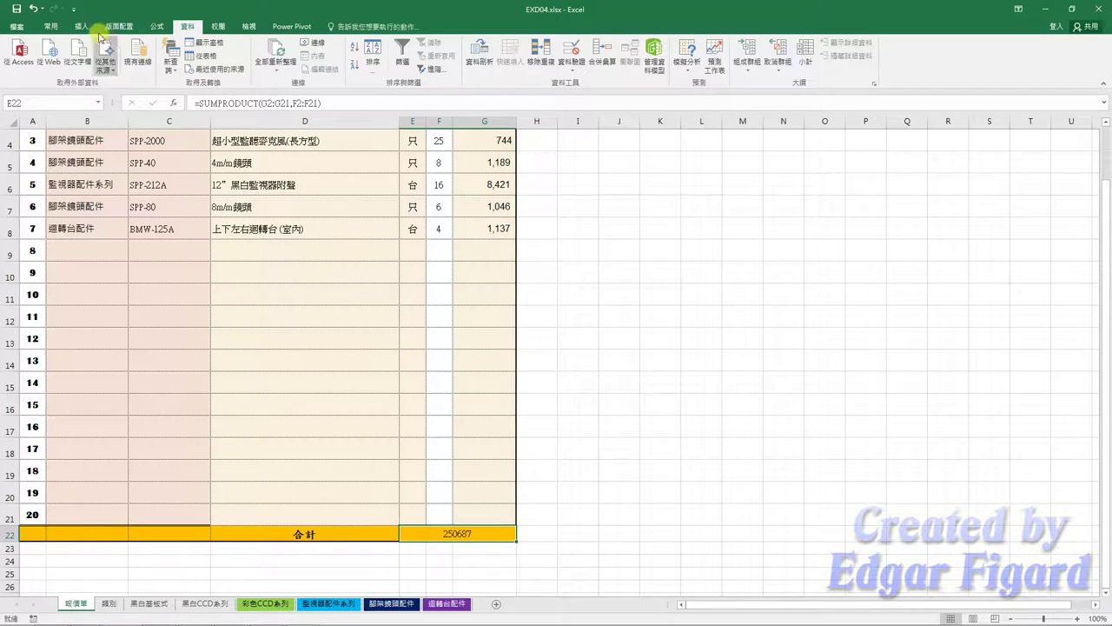
- Format E22 as 會計專用 accounting with $ and 0 decimals, and make it bold
{"action": "left_click", "coordinate": [51, 26]}
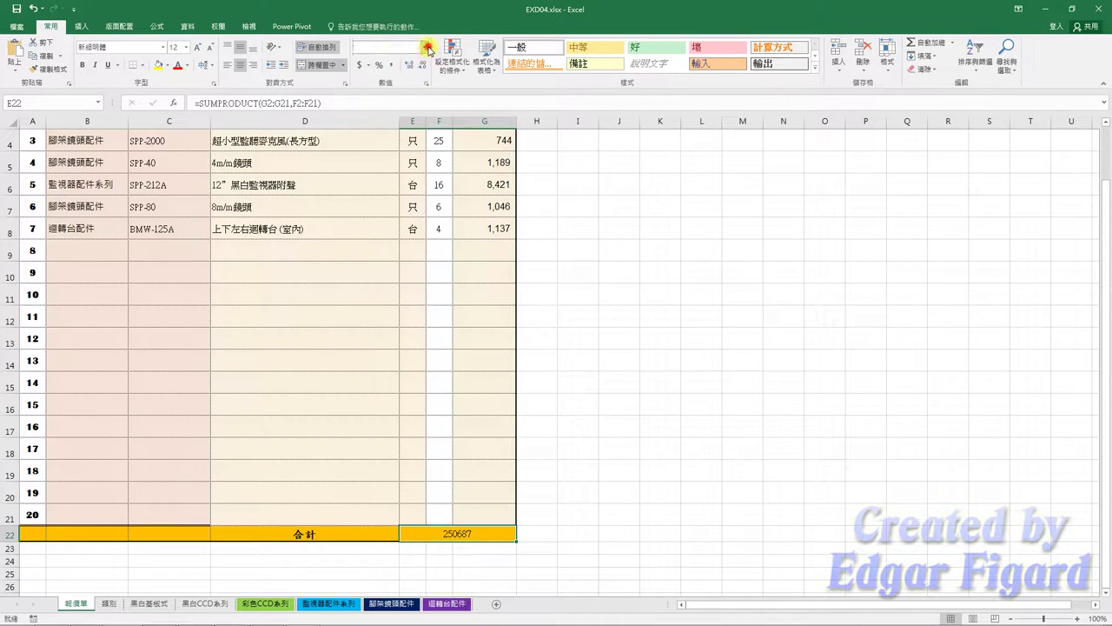
{"action": "left_click", "coordinate": [428, 48]}
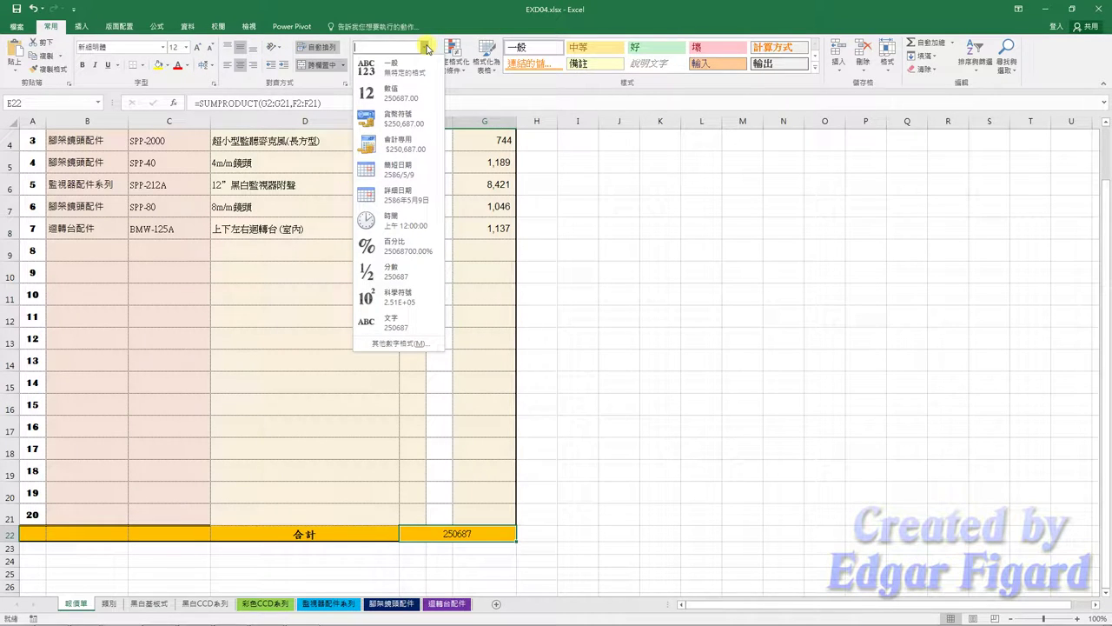
{"action": "left_click", "coordinate": [429, 48]}
{"action": "left_click", "coordinate": [425, 82]}
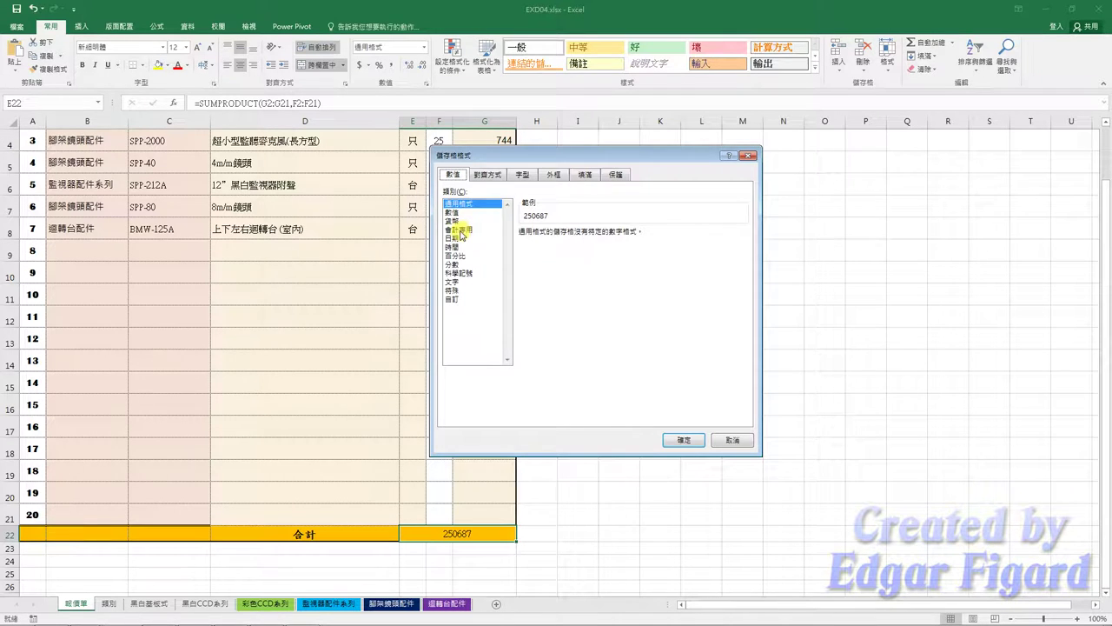
{"action": "left_click", "coordinate": [461, 229]}
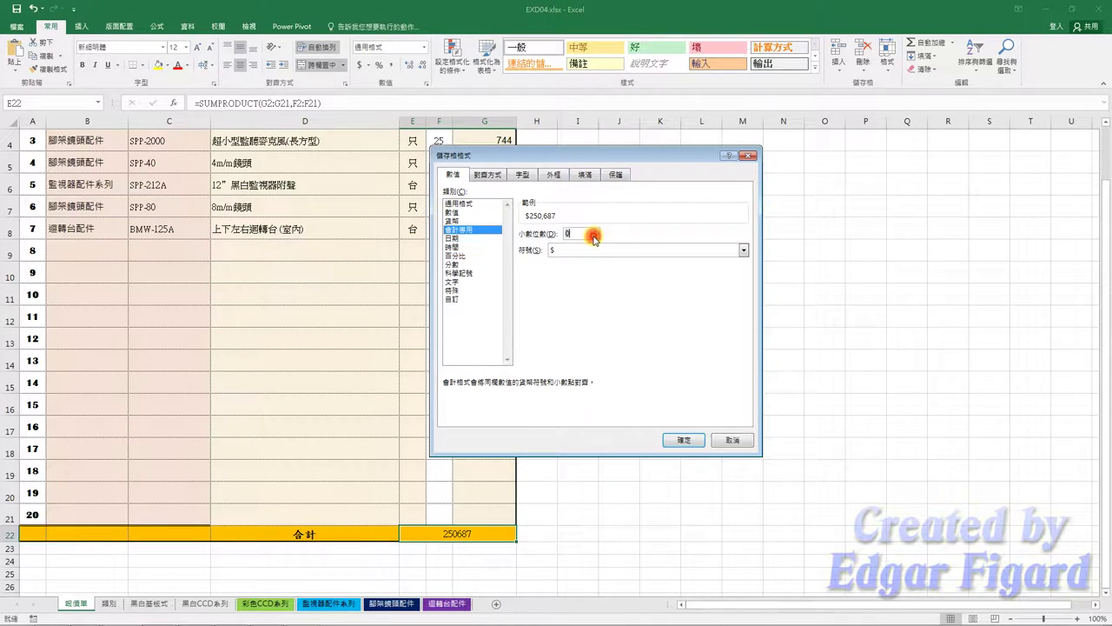
{"action": "left_click", "coordinate": [700, 441]}
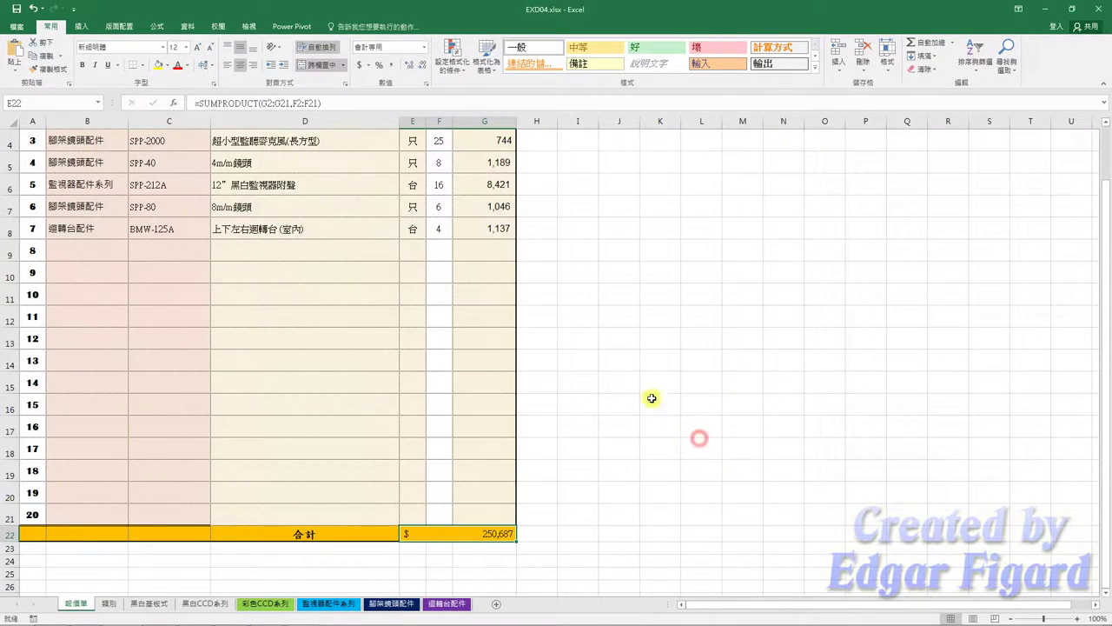
{"action": "left_click", "coordinate": [84, 65]}
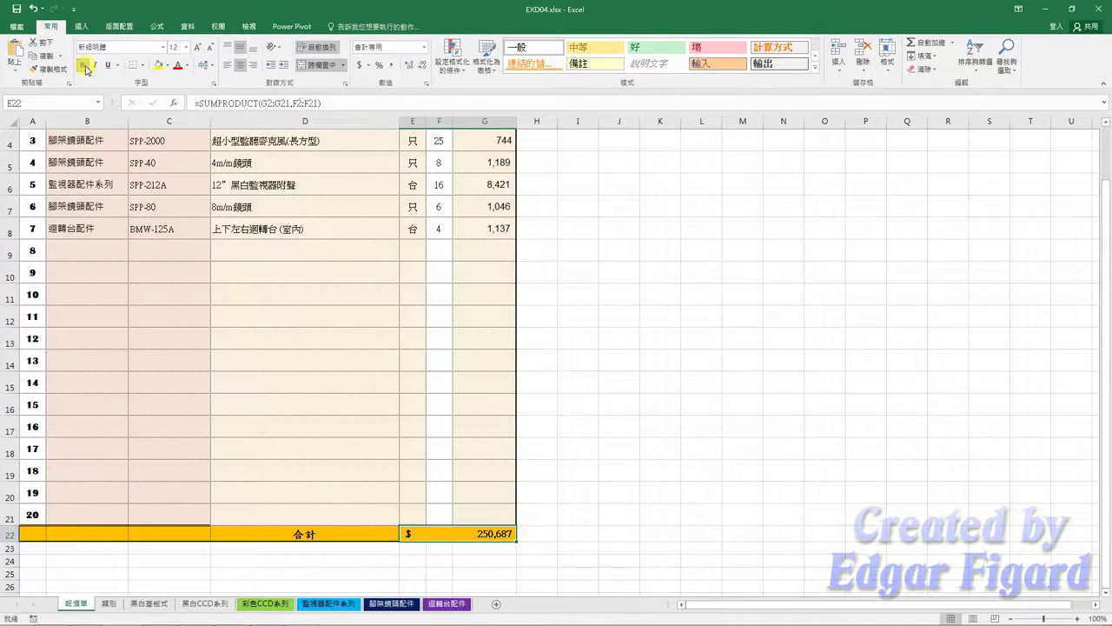
- Switch the total E22 to a custom format and change the positive section's '$* ' to '$**'
{"action": "left_click", "coordinate": [426, 87]}
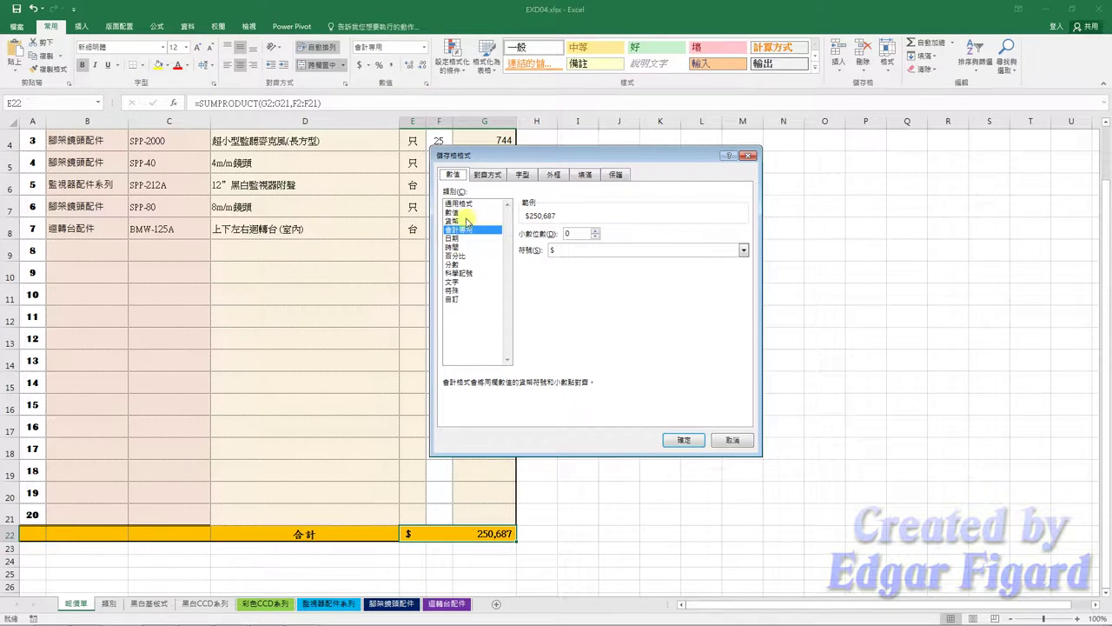
{"action": "left_click", "coordinate": [454, 299]}
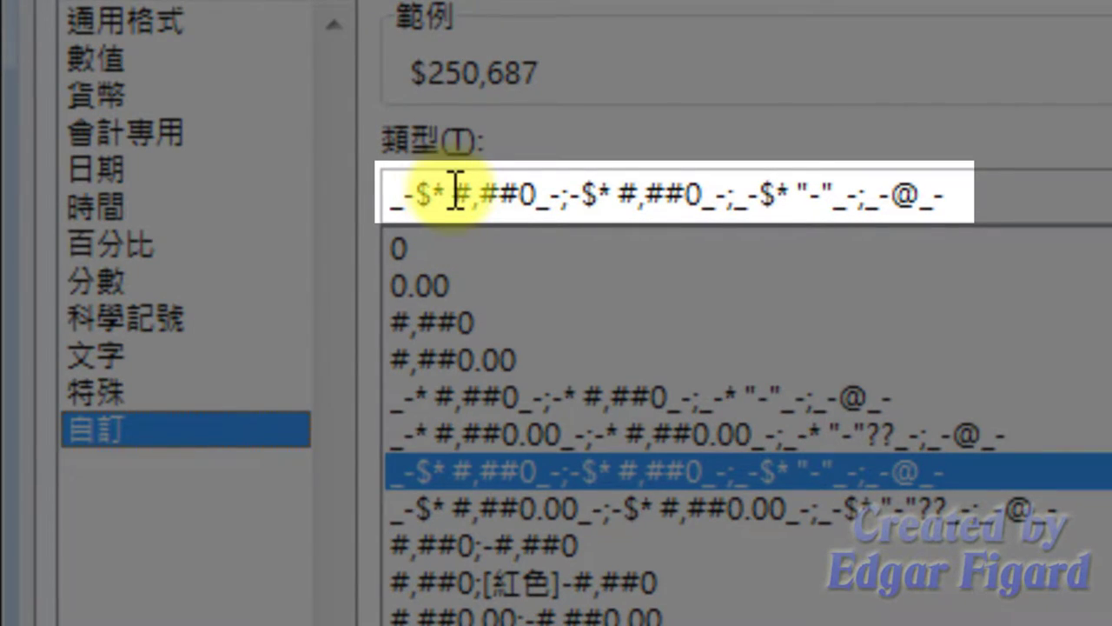
{"action": "left_click", "coordinate": [463, 191]}
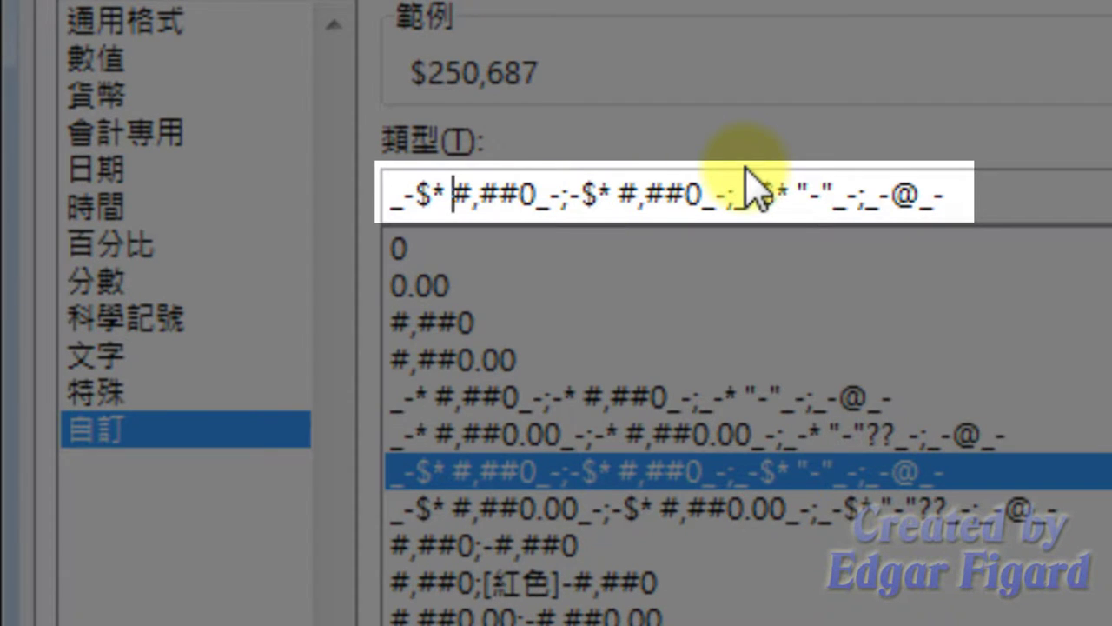
{"action": "key", "text": "BackSpace"}
{"action": "type", "text": "*"}
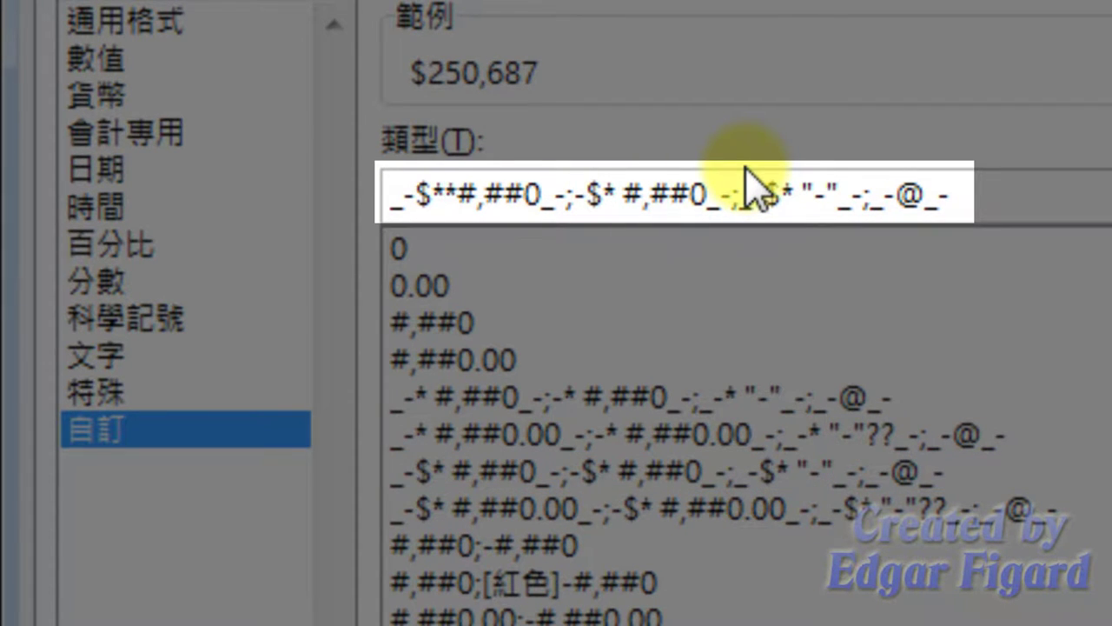
- Change '$* ' to '$**' in the negative and zero sections, applying _-$**#,##0_-
{"action": "left_click", "coordinate": [629, 196]}
{"action": "key", "text": "BackSpace"}
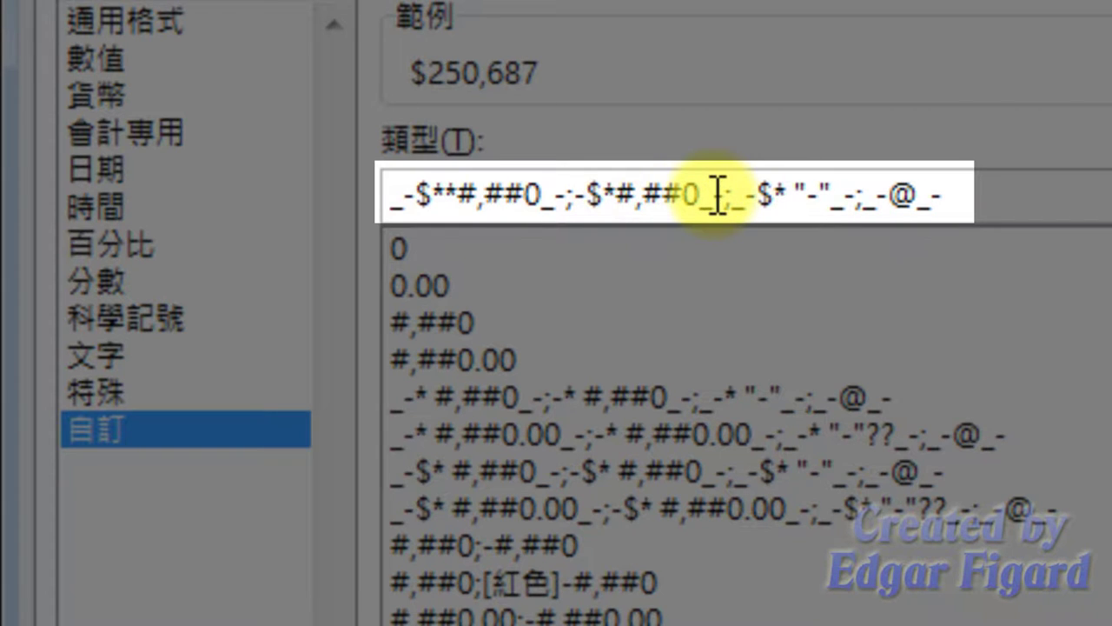
{"action": "type", "text": "*"}
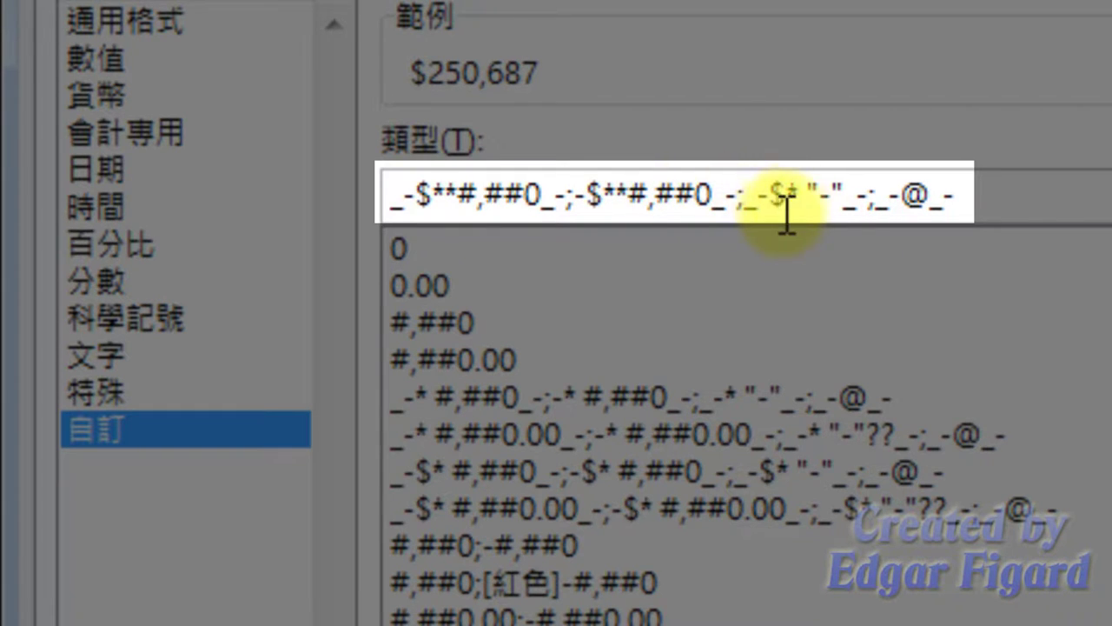
{"action": "left_click", "coordinate": [798, 193]}
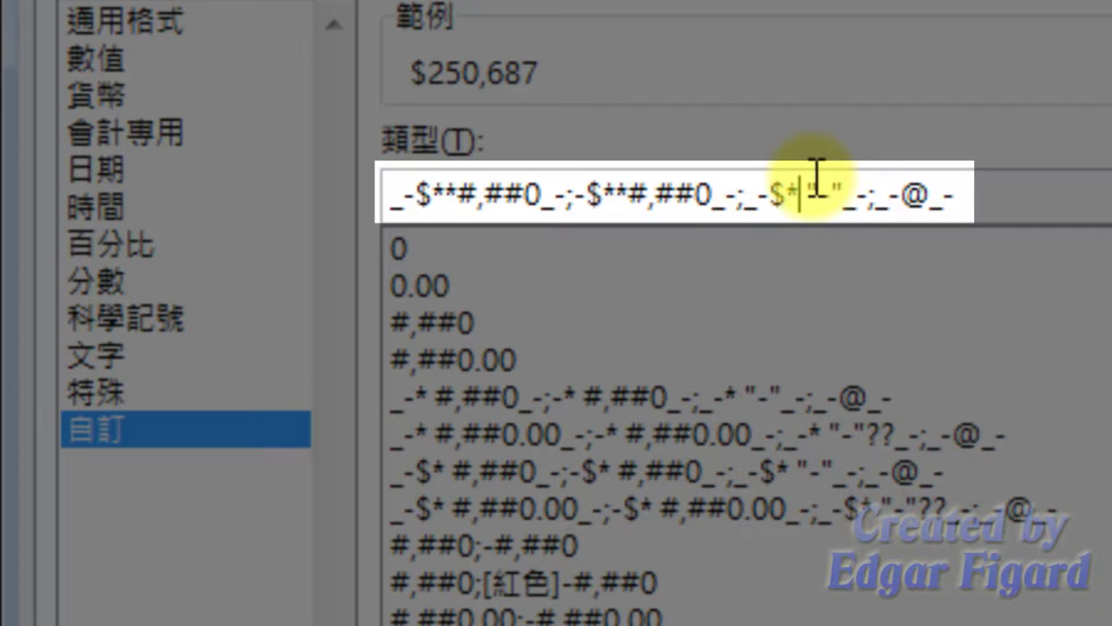
{"action": "left_click", "coordinate": [796, 193]}
{"action": "key", "text": "BackSpace"}
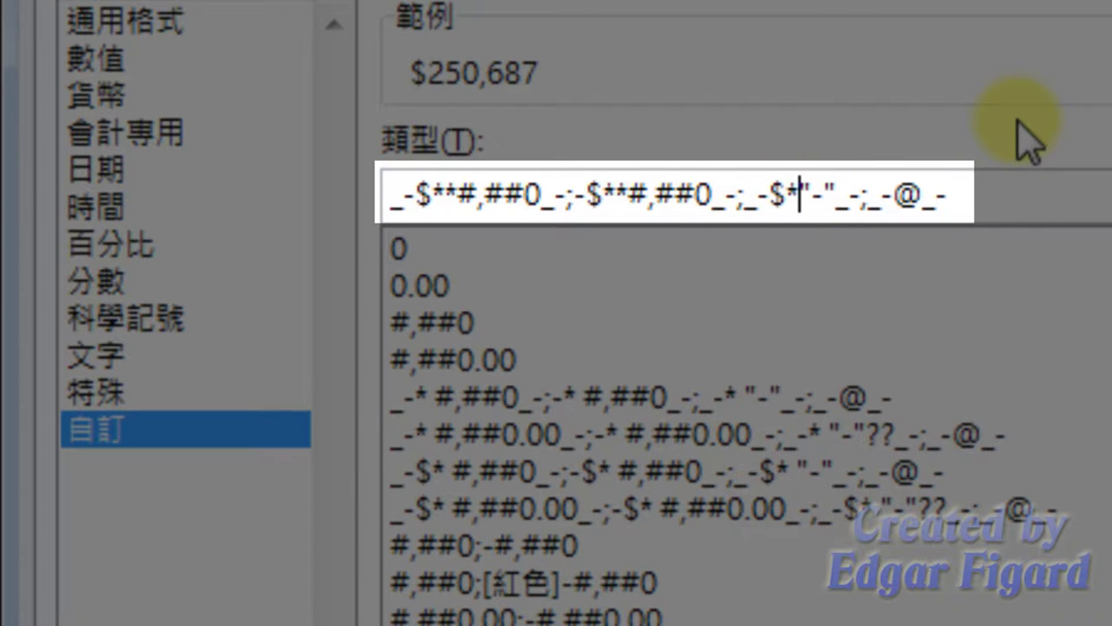
{"action": "type", "text": "*"}
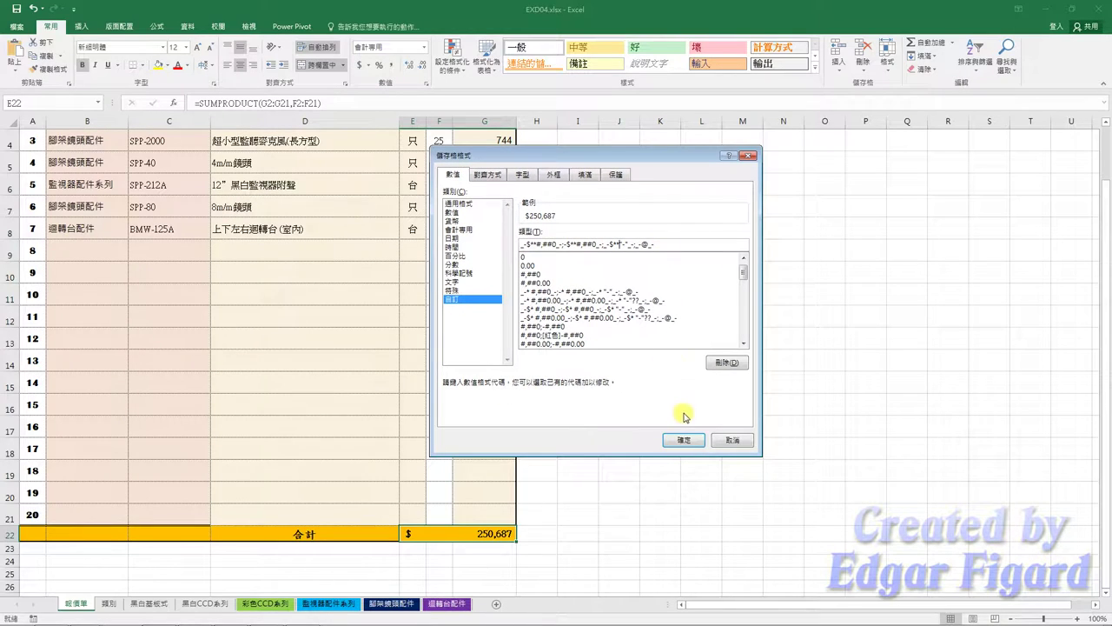
{"action": "left_click", "coordinate": [689, 440]}
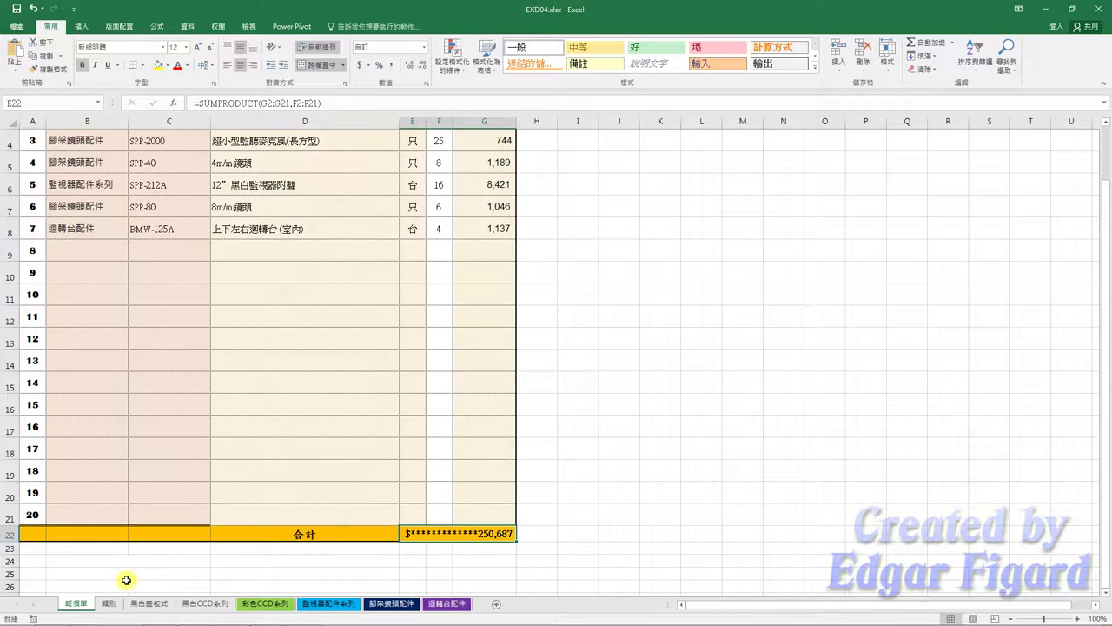
- Colour the first sheet's tab red and the 類別 tab orange
{"action": "right_click", "coordinate": [71, 611]}
{"action": "mouse_move", "coordinate": [116, 555]}
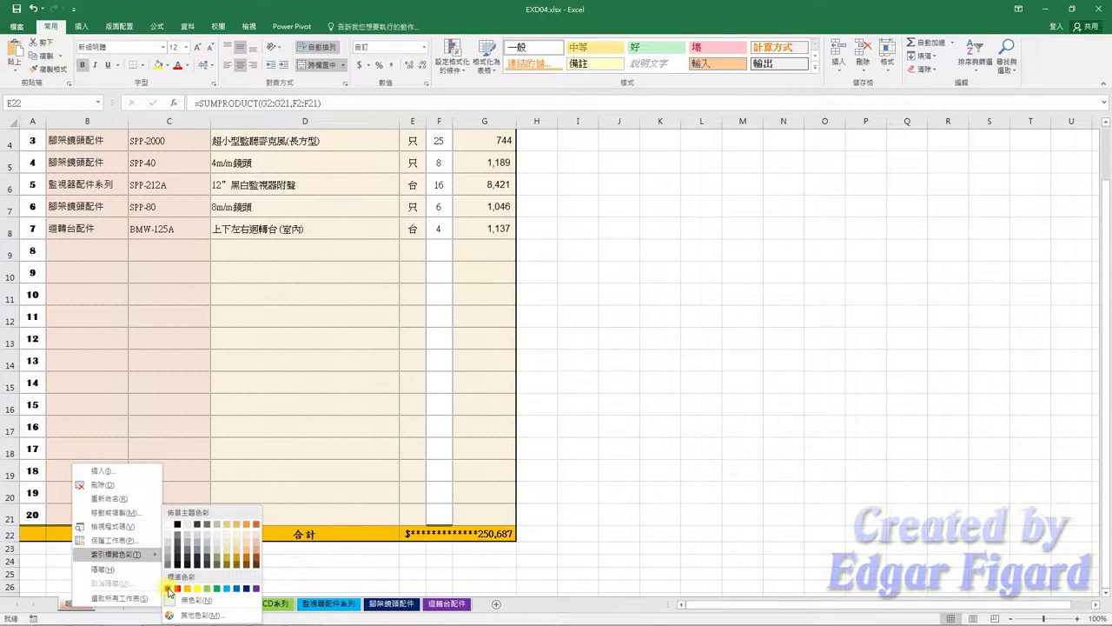
{"action": "left_click", "coordinate": [168, 589]}
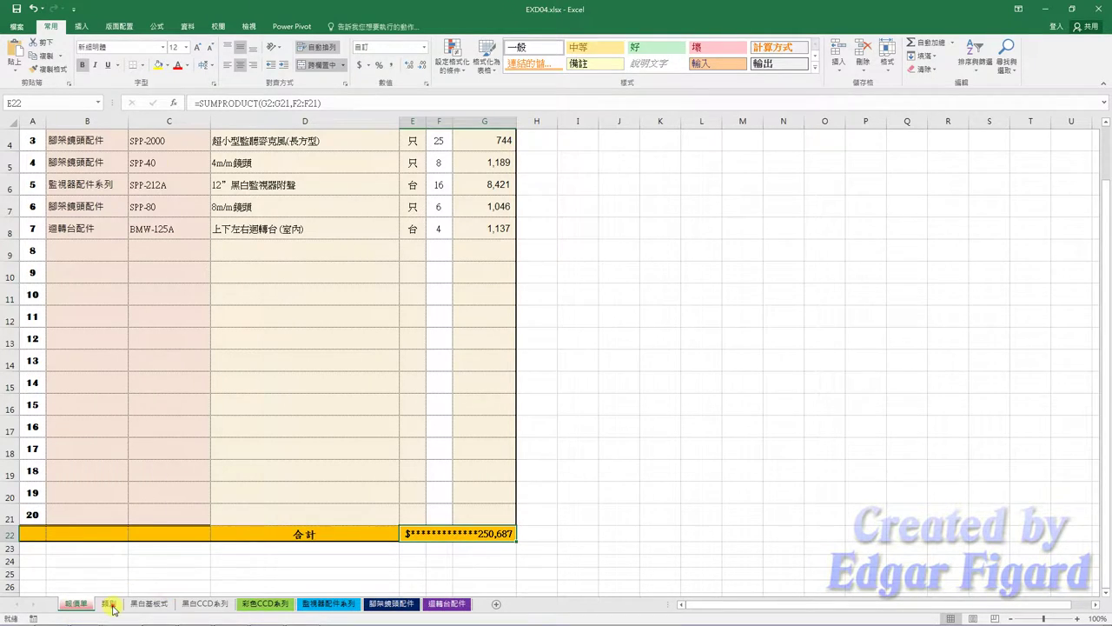
{"action": "right_click", "coordinate": [112, 608]}
{"action": "mouse_move", "coordinate": [157, 553]}
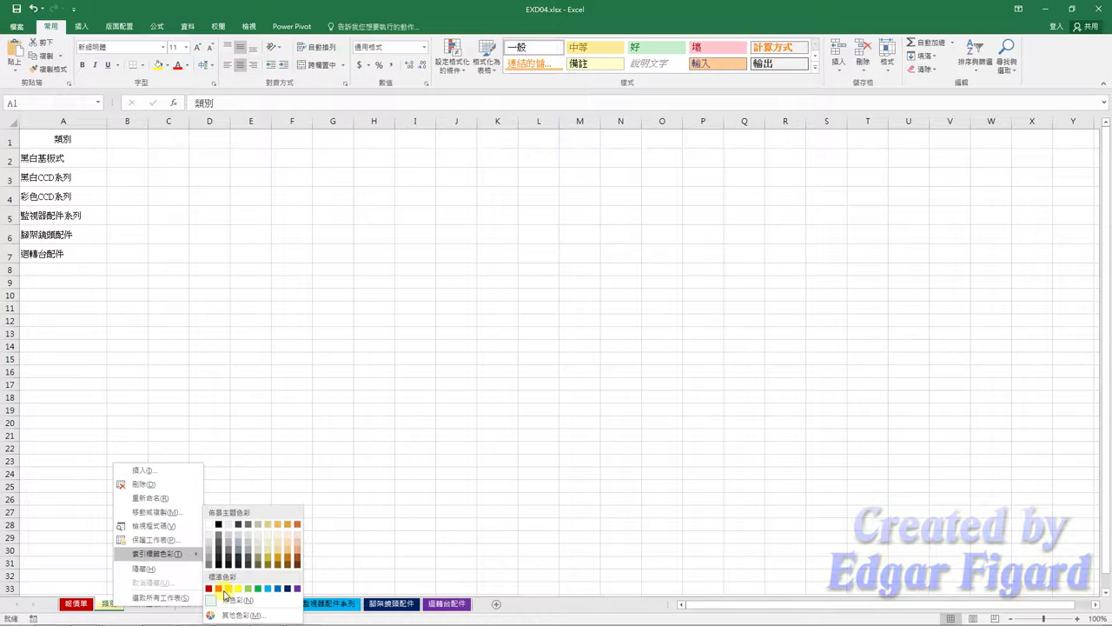
{"action": "left_click", "coordinate": [227, 591]}
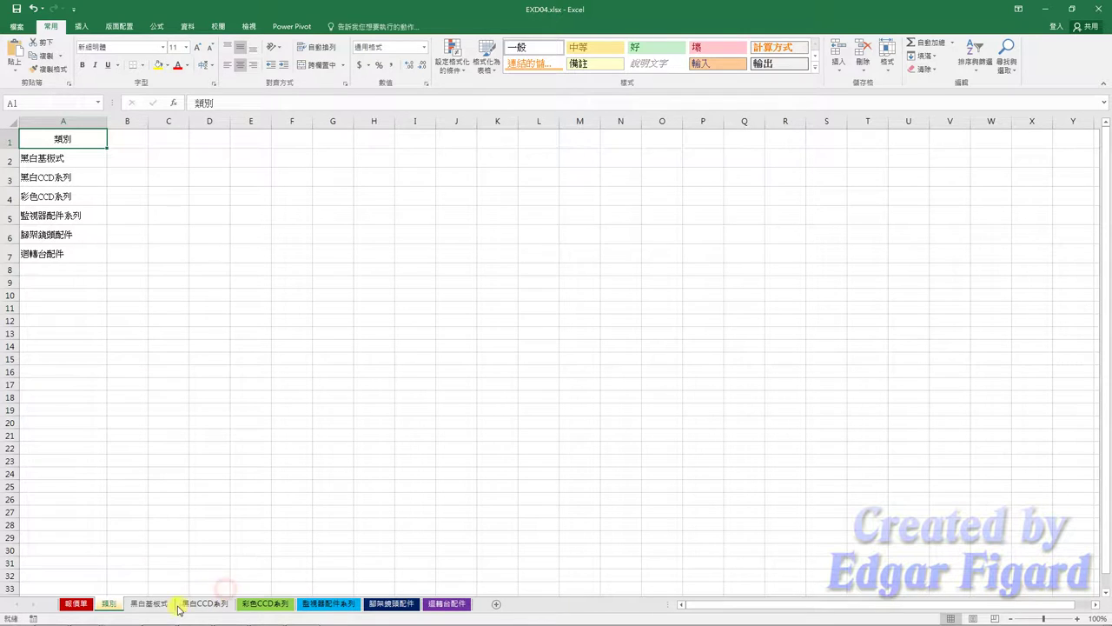
- Colour the 黑白基板式 and 黑白CCD系列 tabs black, then group 黑白基板式 through the last product sheet
{"action": "right_click", "coordinate": [169, 607]}
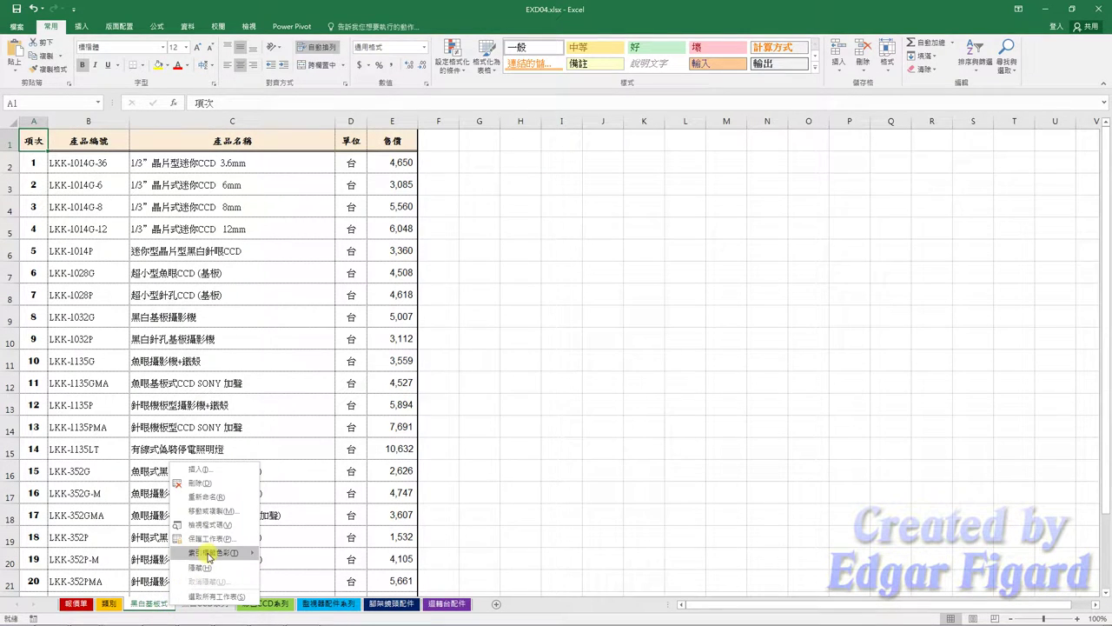
{"action": "left_click", "coordinate": [275, 525]}
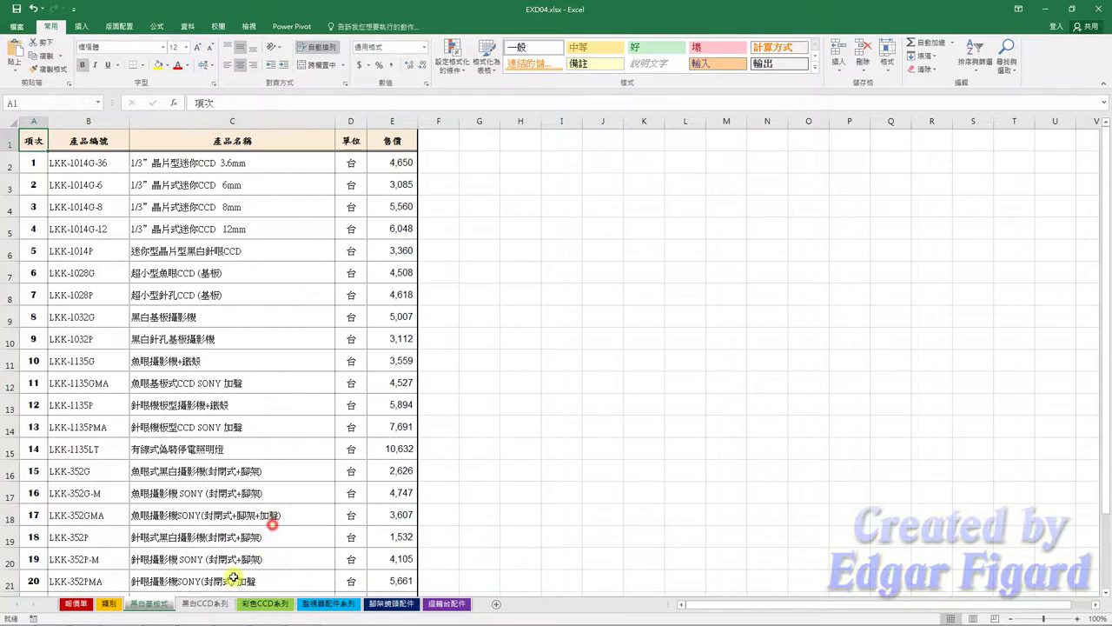
{"action": "left_click", "coordinate": [196, 603]}
{"action": "right_click", "coordinate": [196, 603]}
{"action": "mouse_move", "coordinate": [240, 551]}
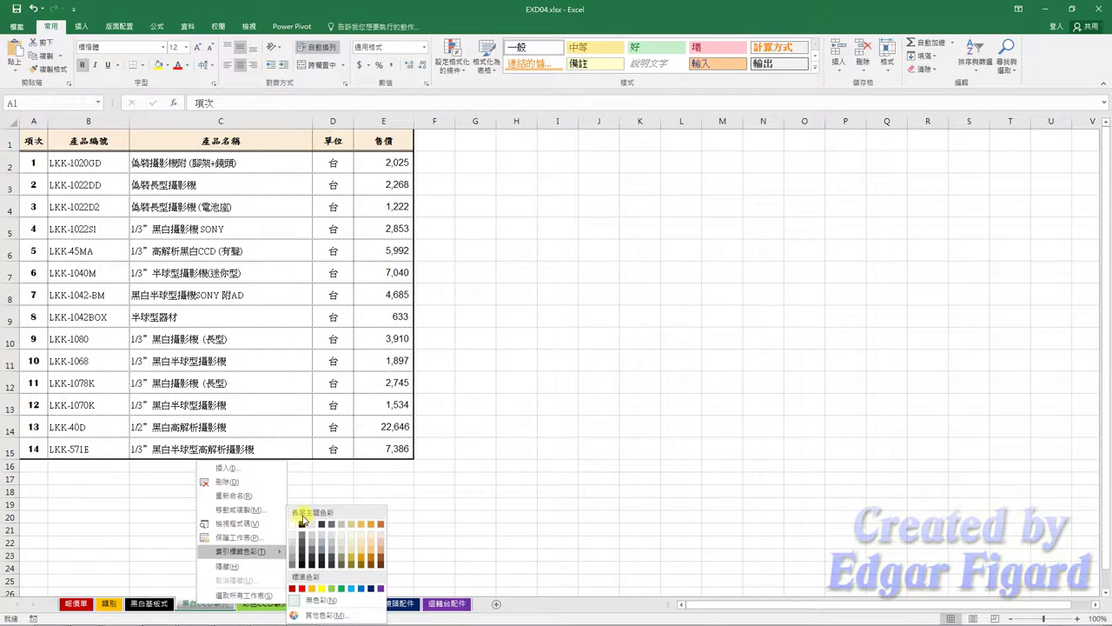
{"action": "left_click", "coordinate": [302, 524]}
{"action": "left_click", "coordinate": [148, 604]}
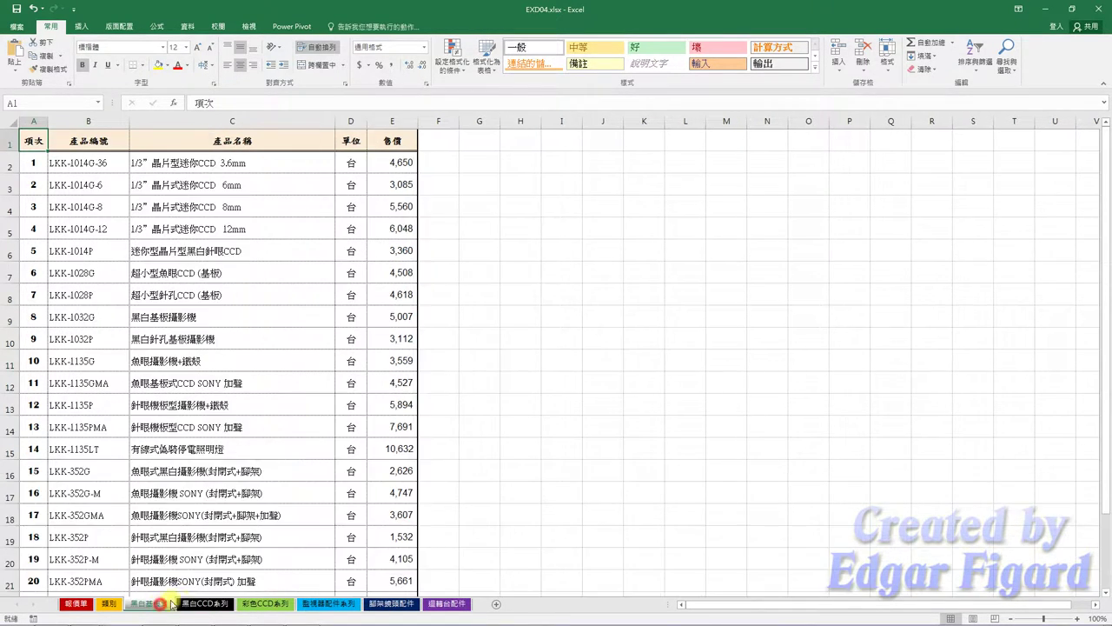
{"action": "left_click", "coordinate": [434, 603], "text": "shift"}
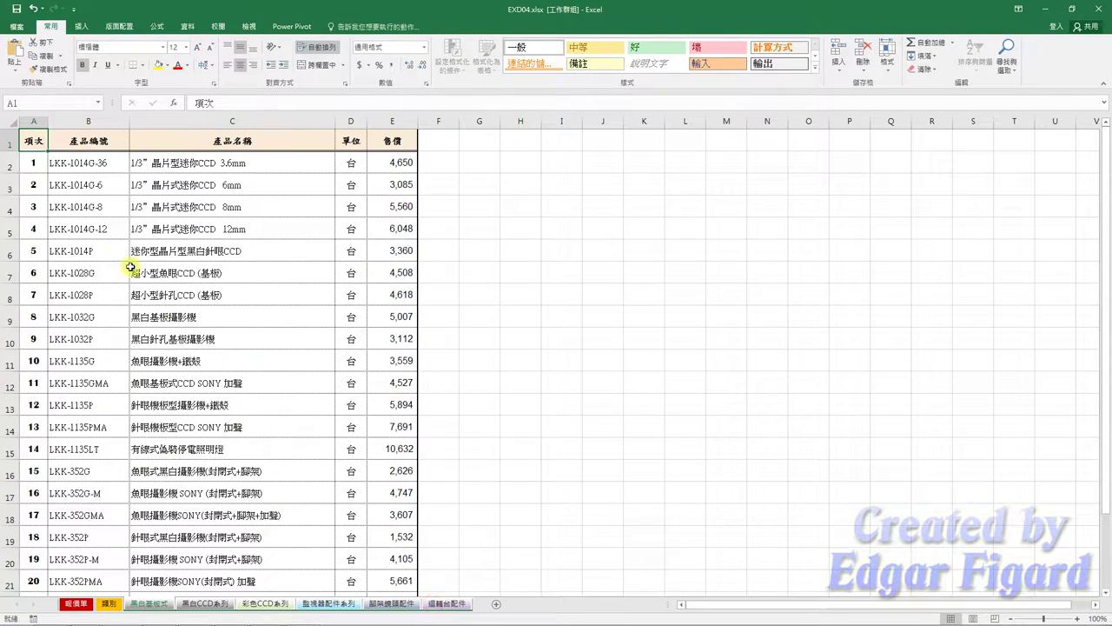
- Set columns A and D to width 5
{"action": "right_click", "coordinate": [39, 129]}
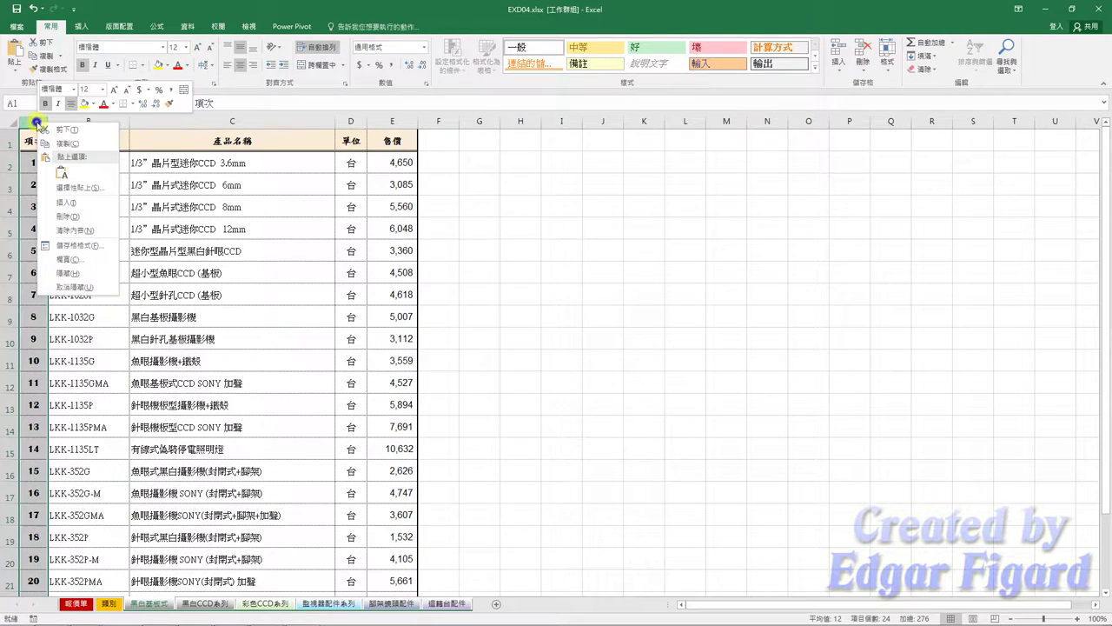
{"action": "left_click", "coordinate": [76, 265]}
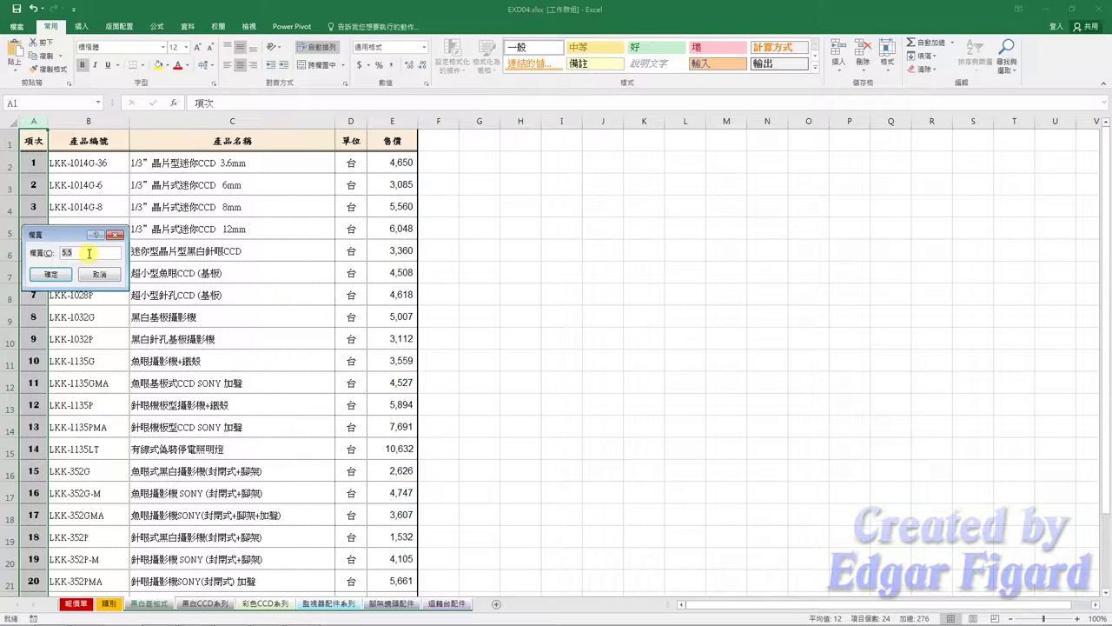
{"action": "type", "text": "5"}
{"action": "key", "text": "Return"}
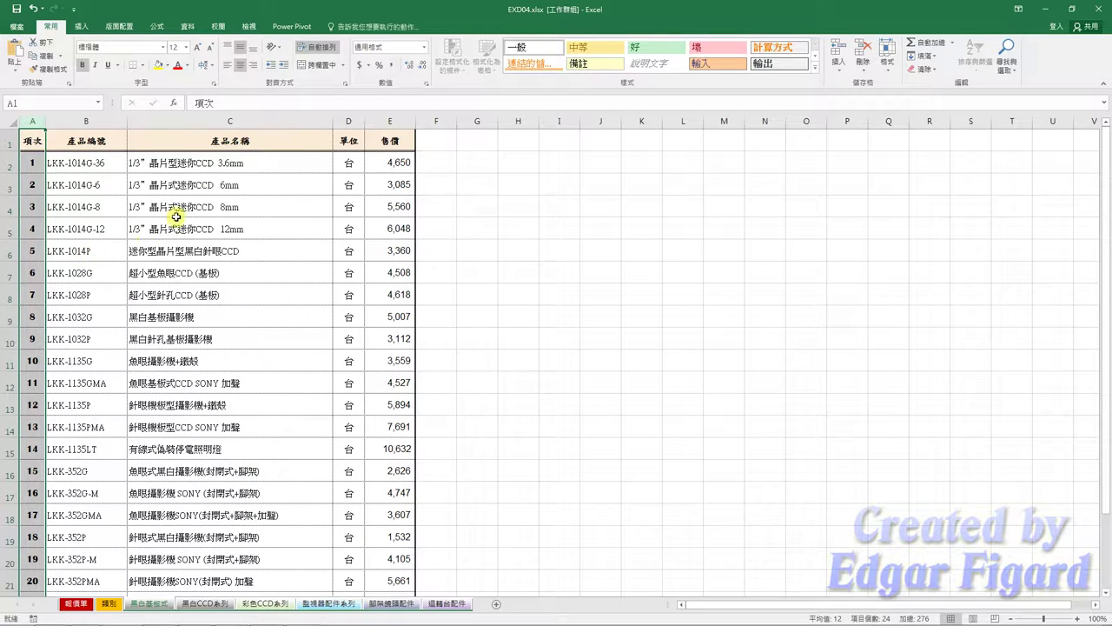
{"action": "right_click", "coordinate": [350, 119]}
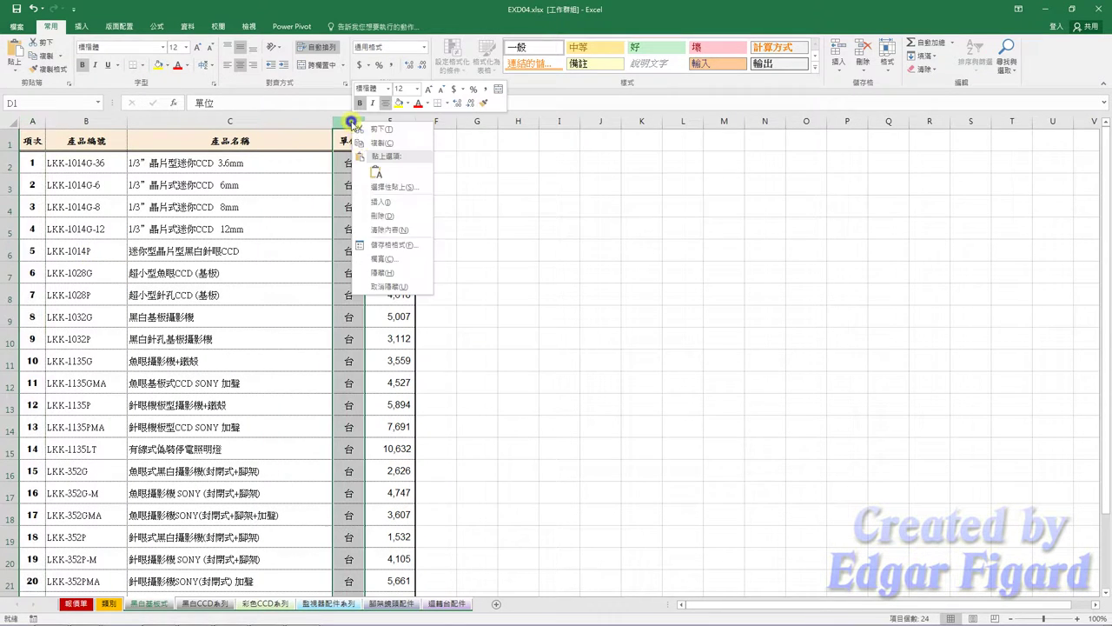
{"action": "left_click", "coordinate": [368, 254]}
{"action": "type", "text": "5"}
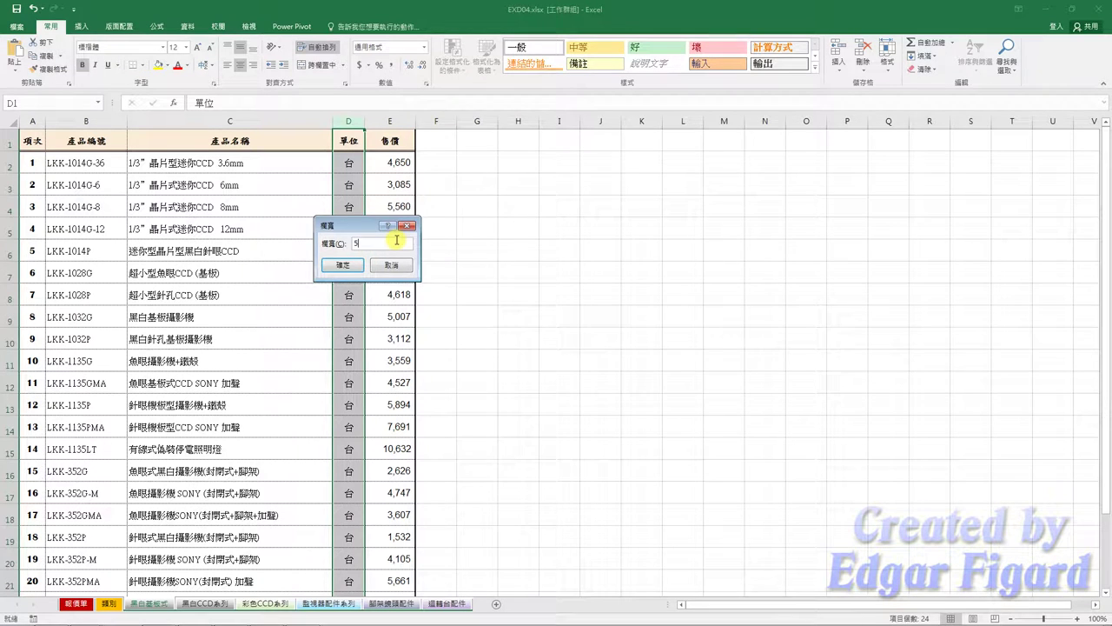
{"action": "key", "text": "Return"}
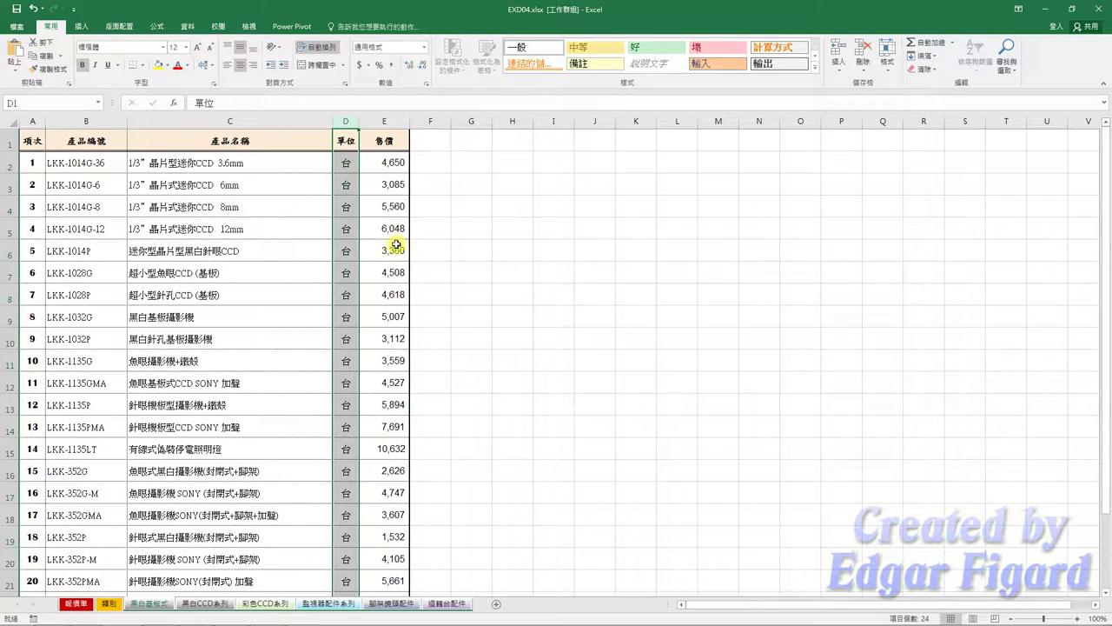
- Set columns B and E to width 15 and column C to width 40
{"action": "right_click", "coordinate": [104, 118]}
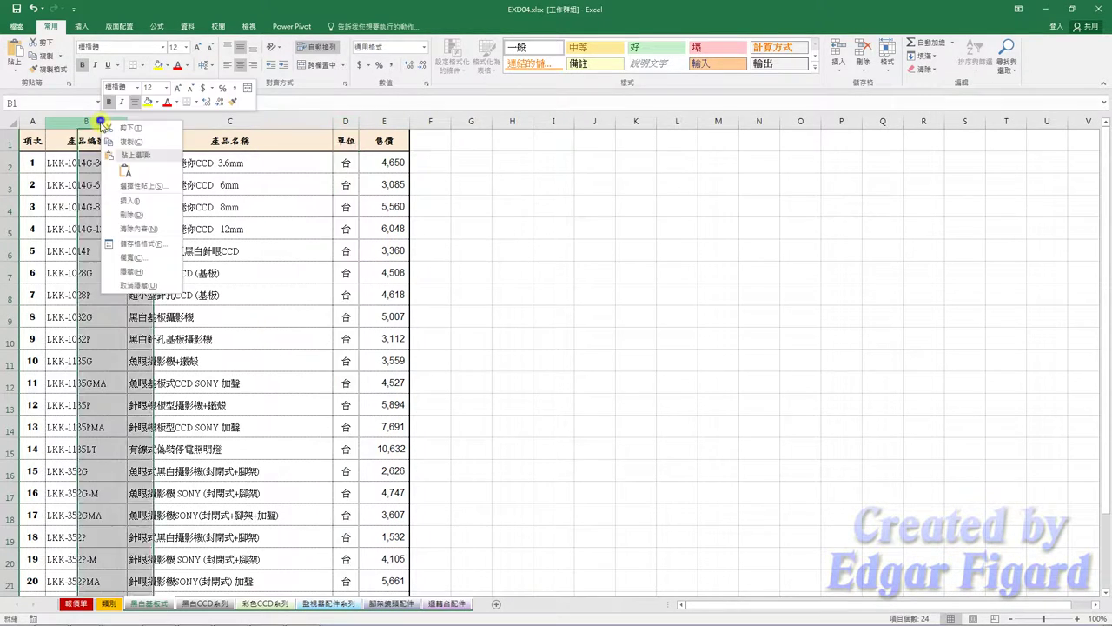
{"action": "left_click", "coordinate": [134, 253]}
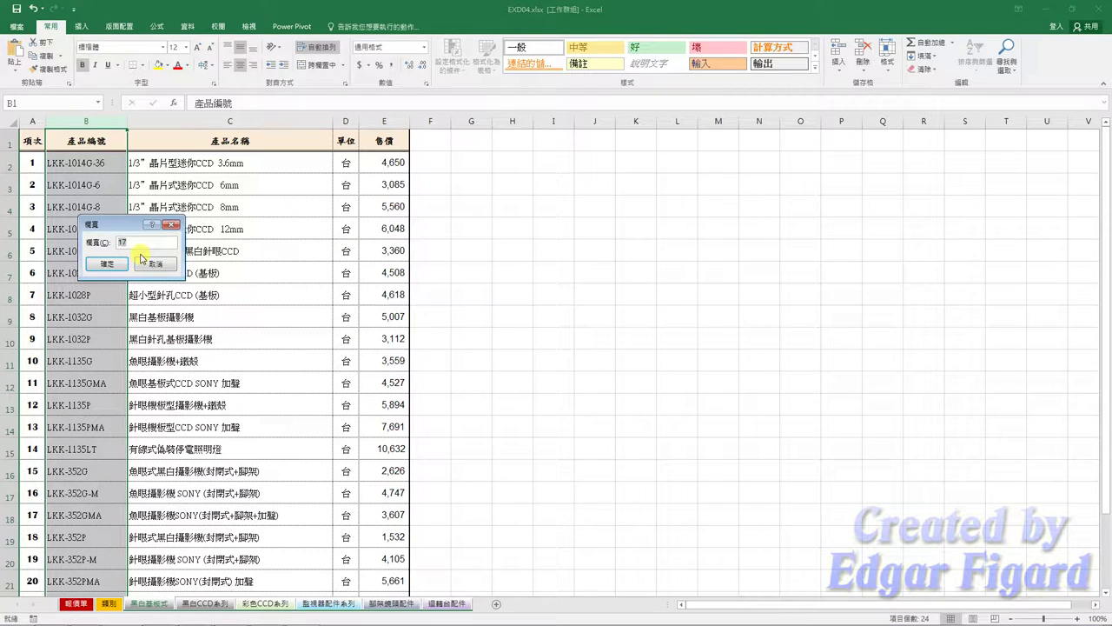
{"action": "key", "text": "Return"}
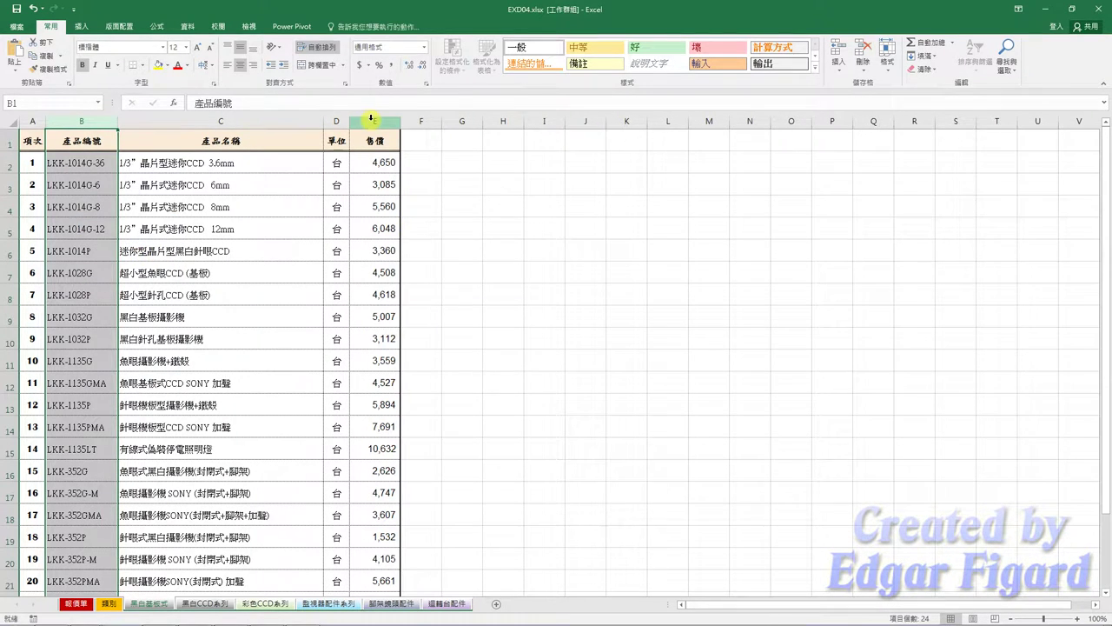
{"action": "right_click", "coordinate": [370, 119]}
{"action": "left_click", "coordinate": [402, 257]}
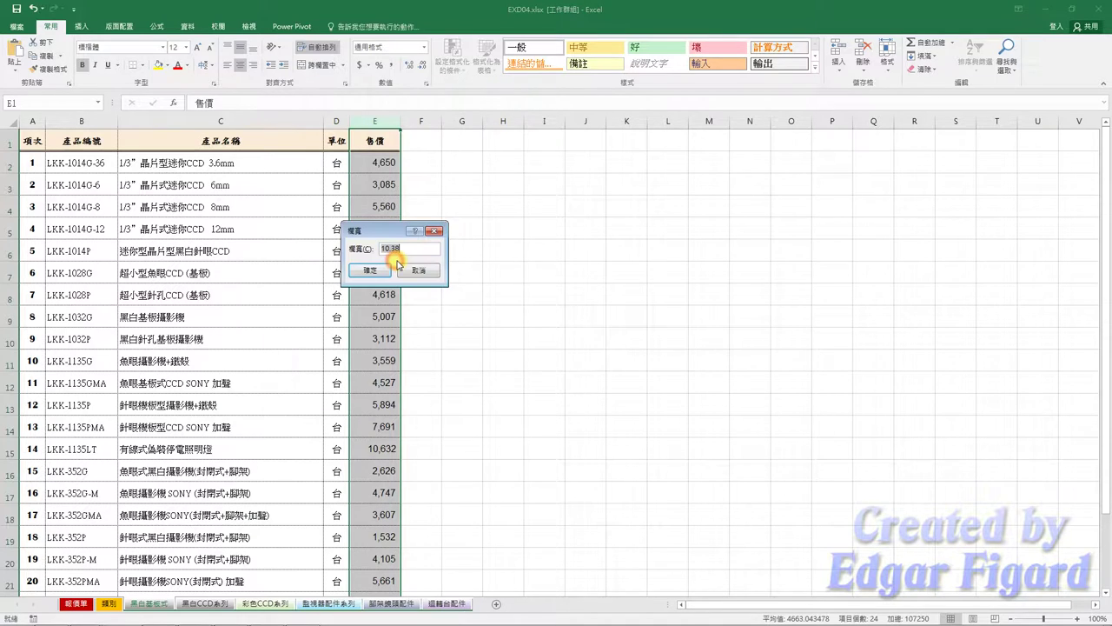
{"action": "key", "text": "Return"}
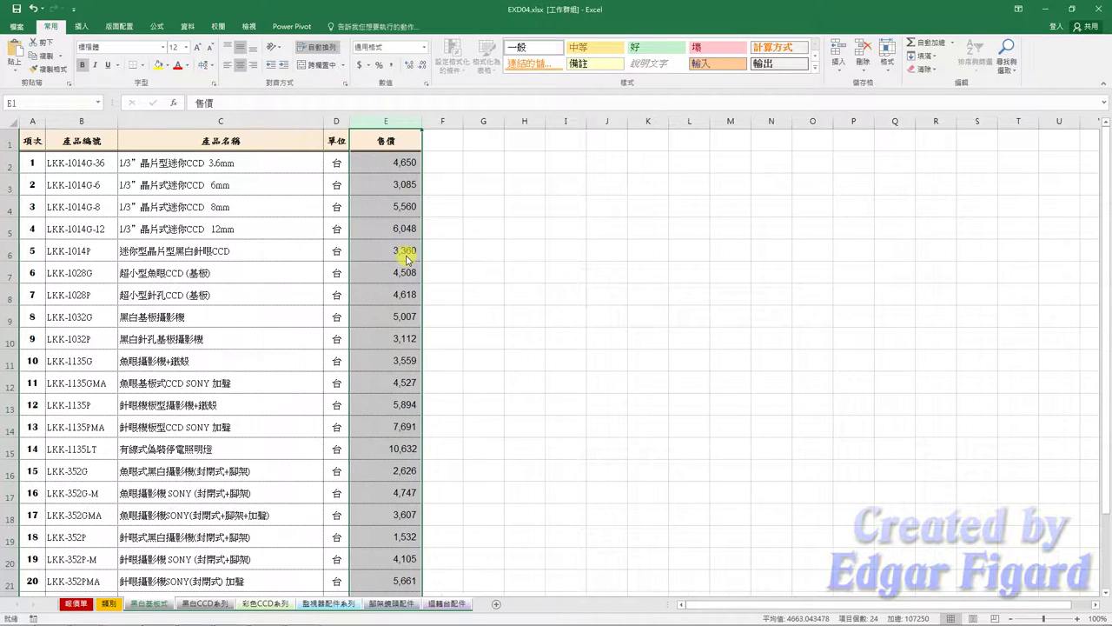
{"action": "right_click", "coordinate": [242, 121]}
{"action": "left_click", "coordinate": [273, 255]}
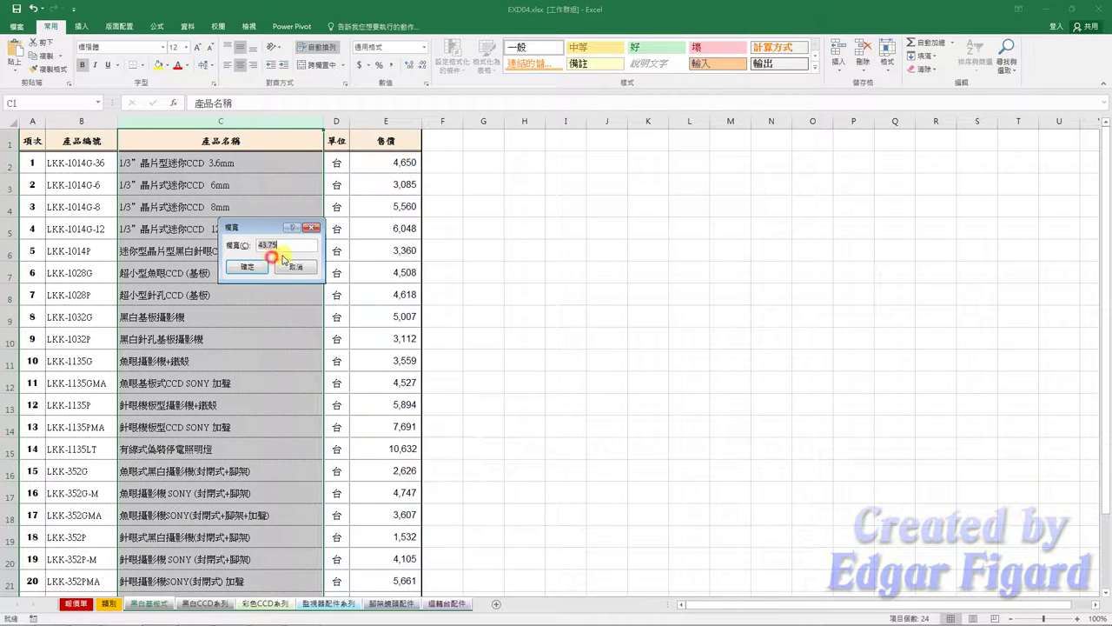
{"action": "key", "text": "Return"}
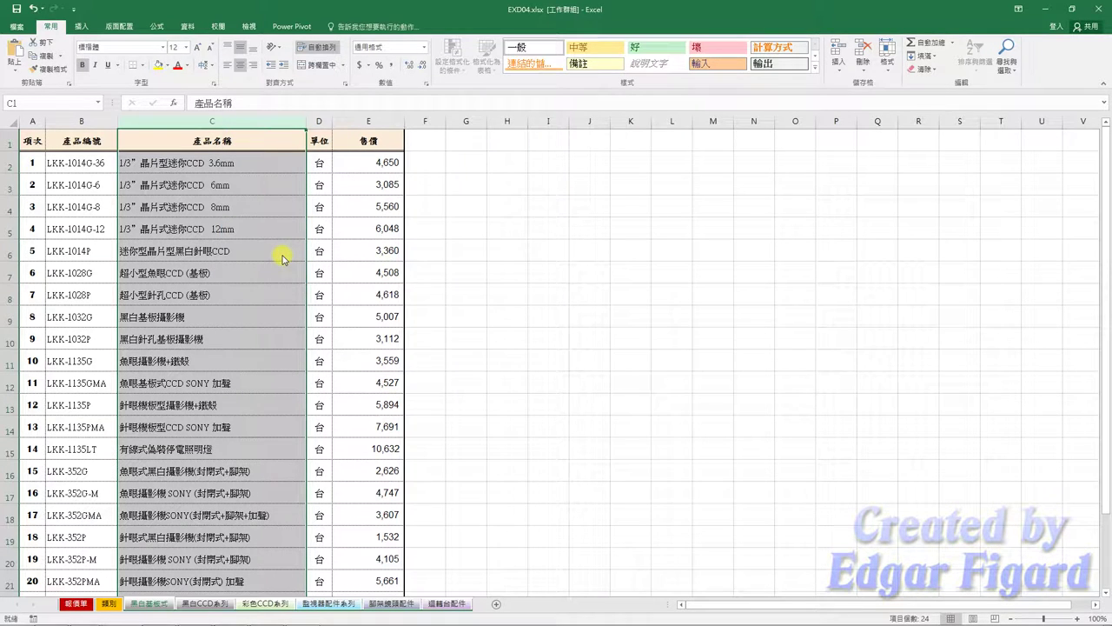
- Save the workbook as EXA04.xlsx
{"action": "left_click", "coordinate": [16, 26]}
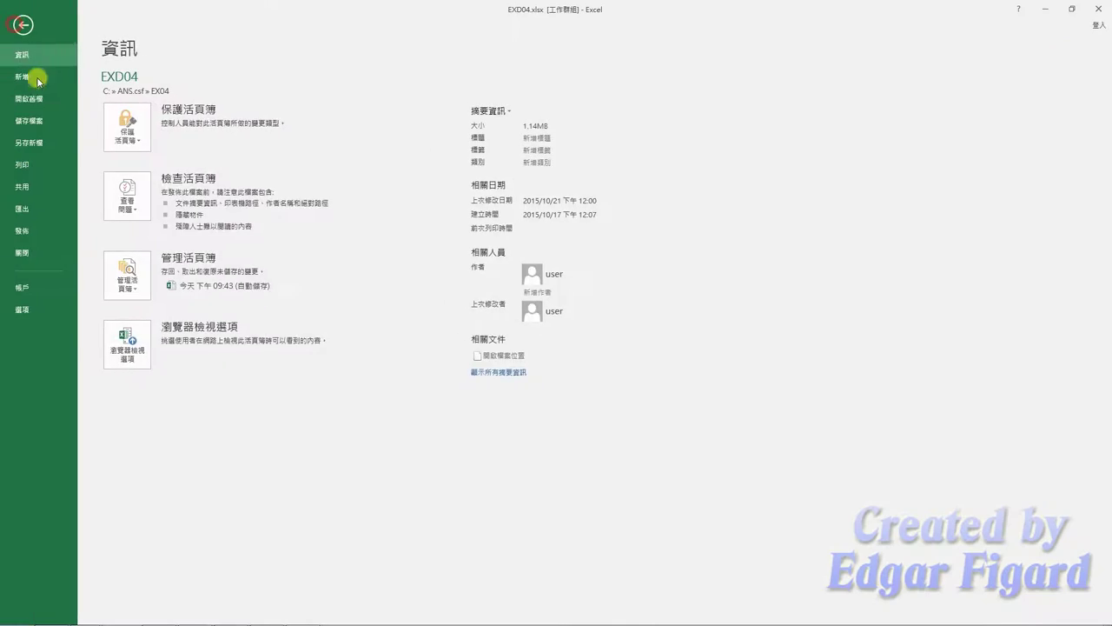
{"action": "left_click", "coordinate": [39, 143]}
{"action": "left_click", "coordinate": [303, 108]}
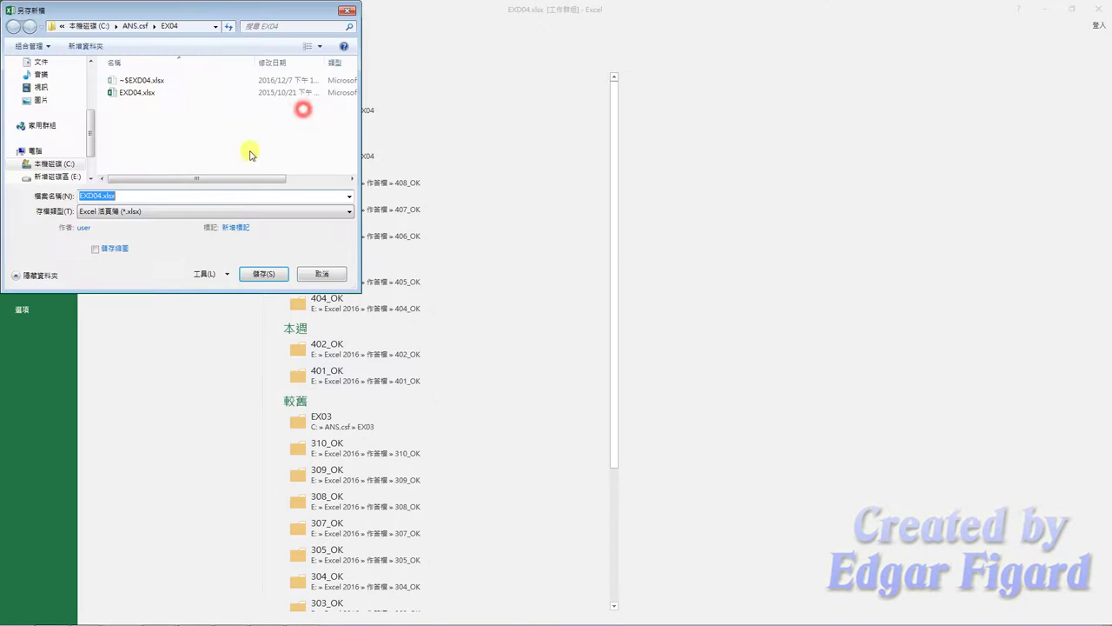
{"action": "left_click", "coordinate": [92, 198]}
{"action": "key", "text": "Delete"}
{"action": "type", "text": "A"}
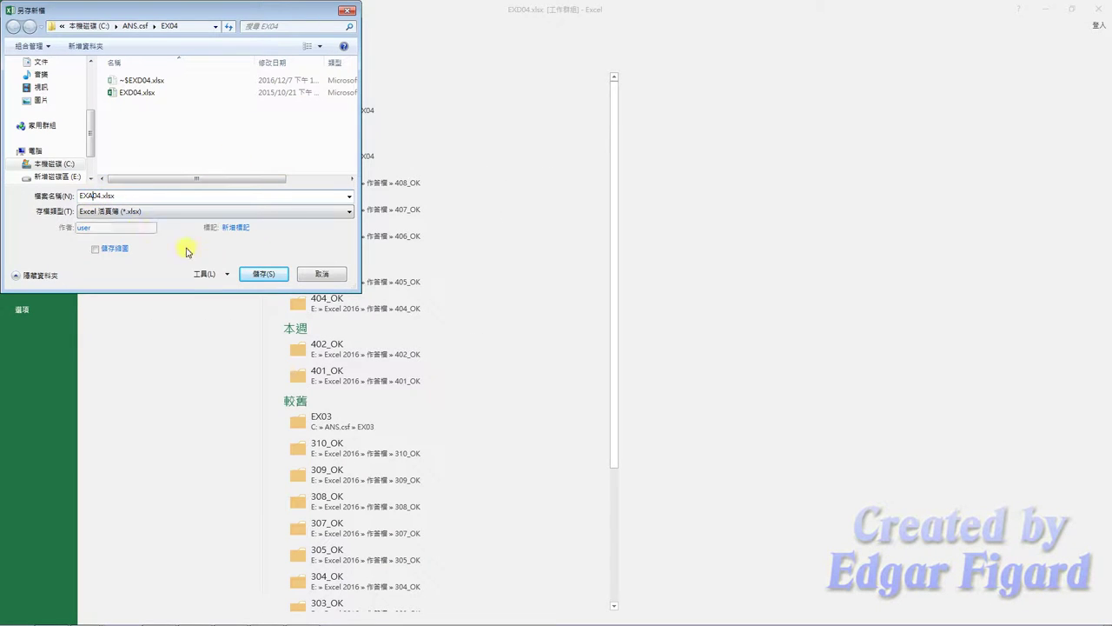
{"action": "left_click", "coordinate": [252, 274]}
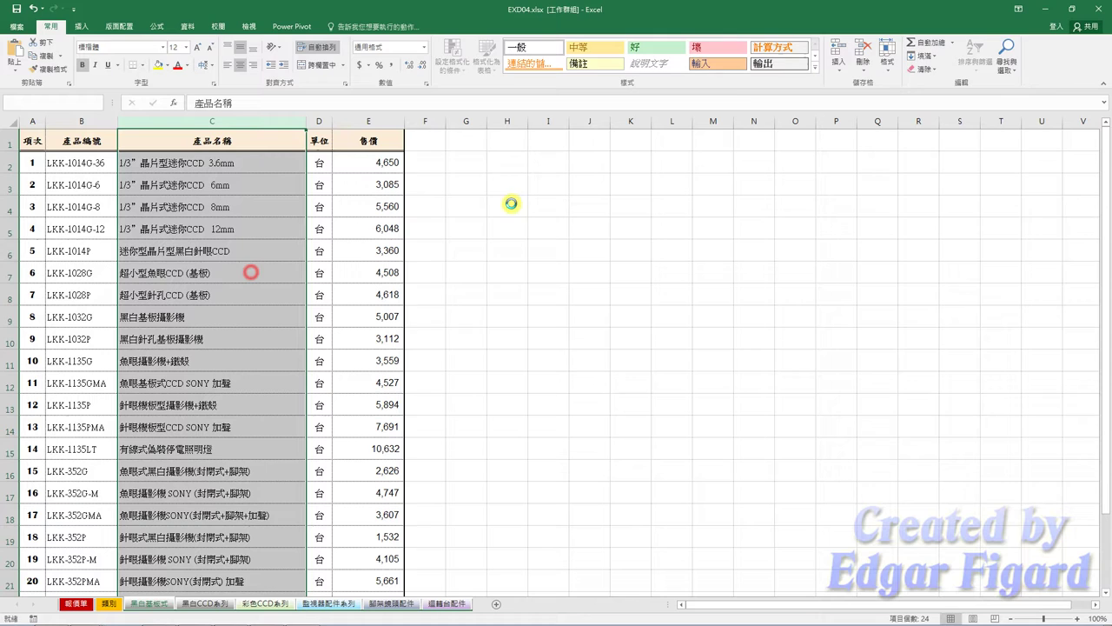
- Close Excel and submit question 408 for grading in the TQC scoring tool
{"action": "left_click", "coordinate": [1099, 9]}
{"action": "left_click", "coordinate": [1064, 7]}
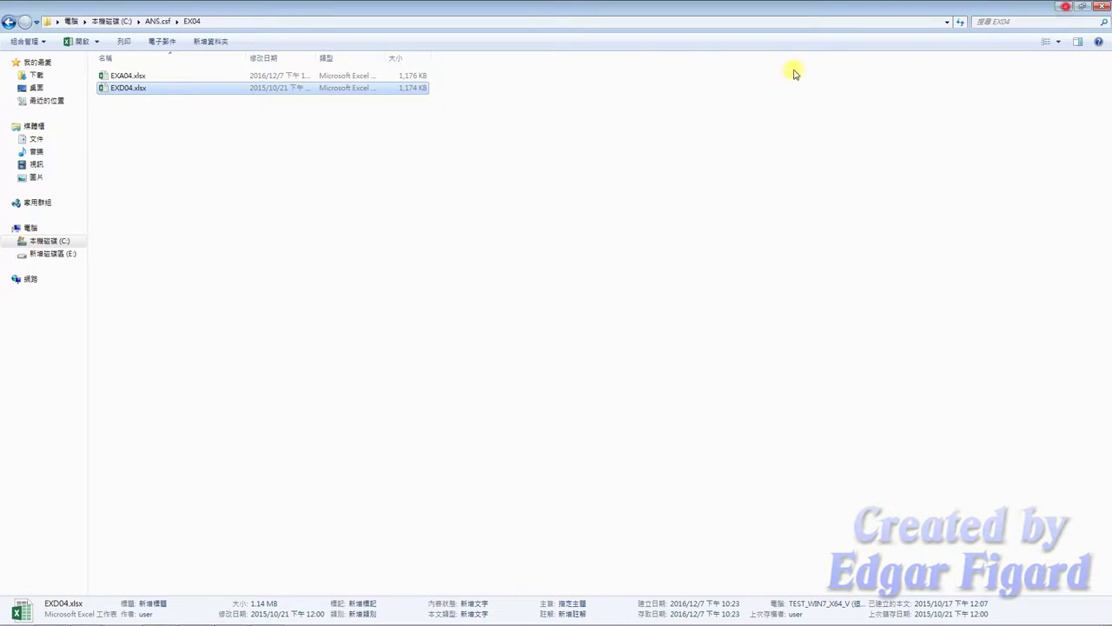
{"action": "left_click", "coordinate": [489, 97]}
{"action": "left_click", "coordinate": [367, 379]}
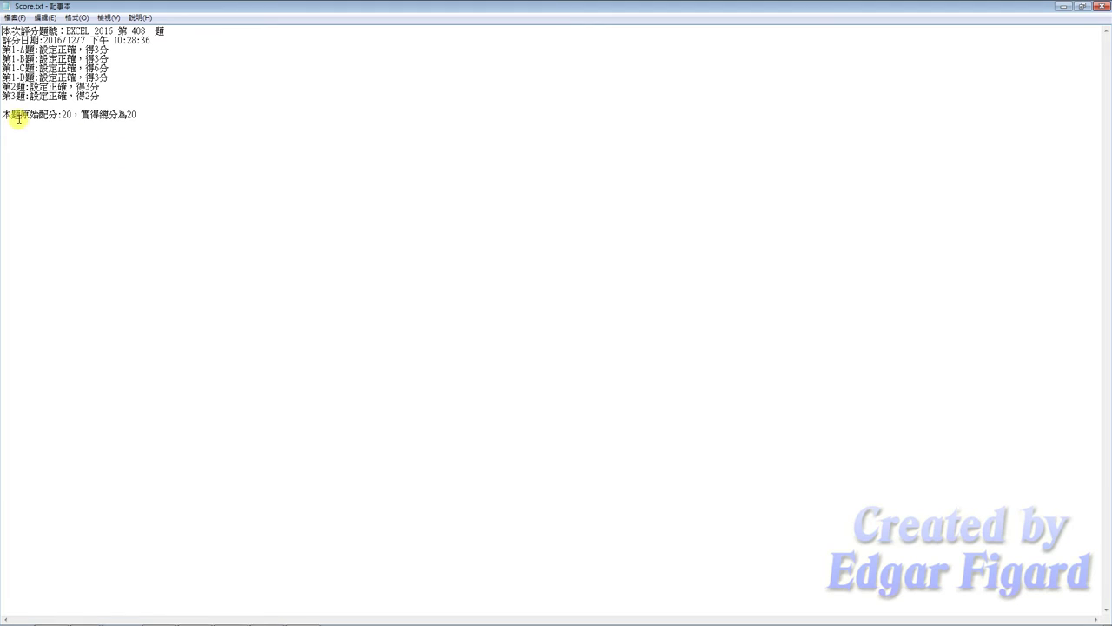
- Highlight the total-score line reading 20 points in Score.txt
{"action": "left_click_drag", "start_coordinate": [2, 114], "coordinate": [187, 117]}
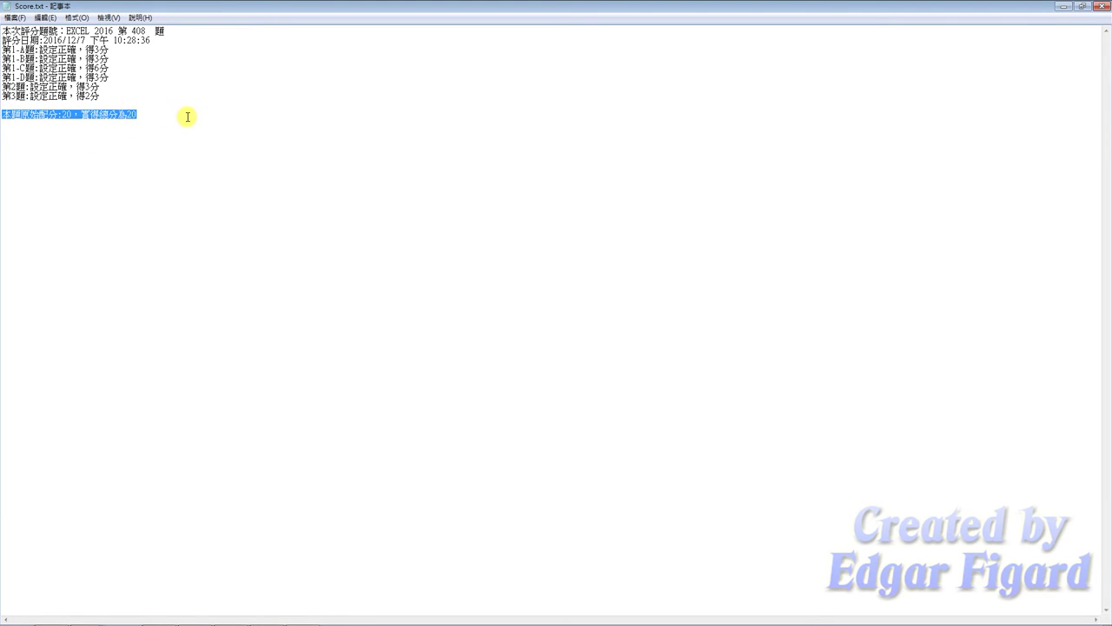